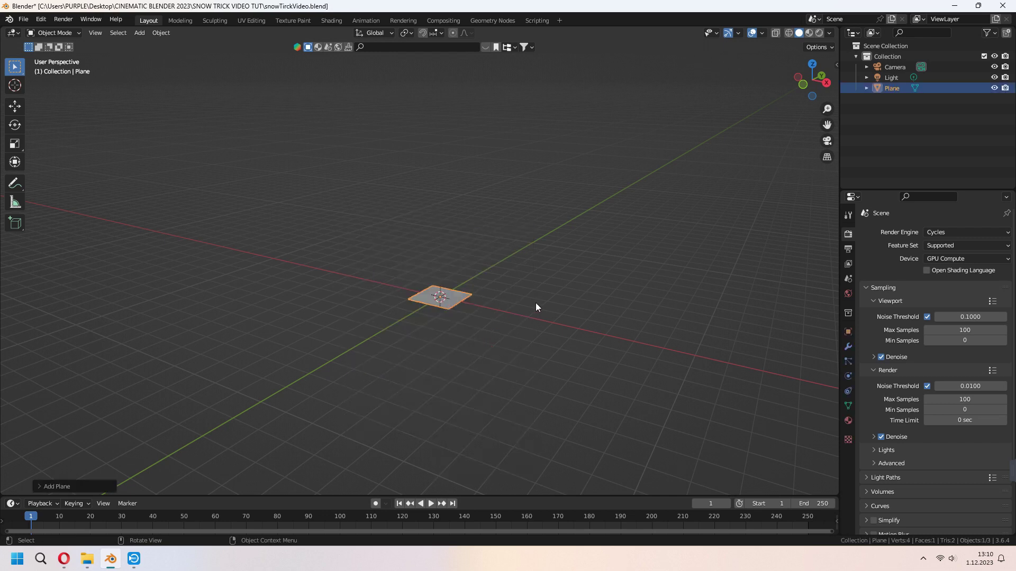
Scale up the plane around the origin and walk the camera view so the plane sits low in the frame
click(669, 334)
middle_drag(608, 344, 591, 339)
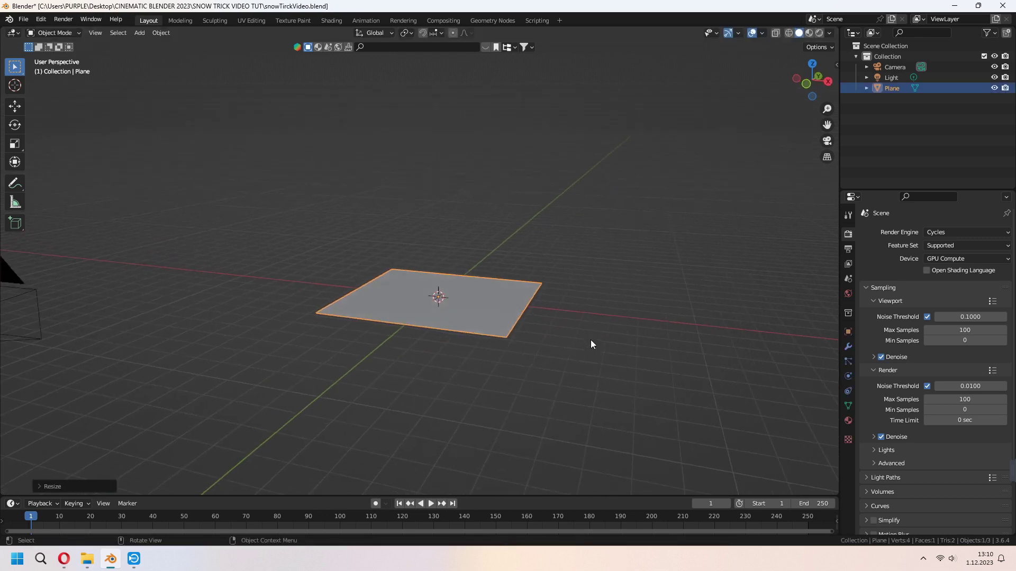
key(KP_0)
key(q)
click(591, 339)
key(q)
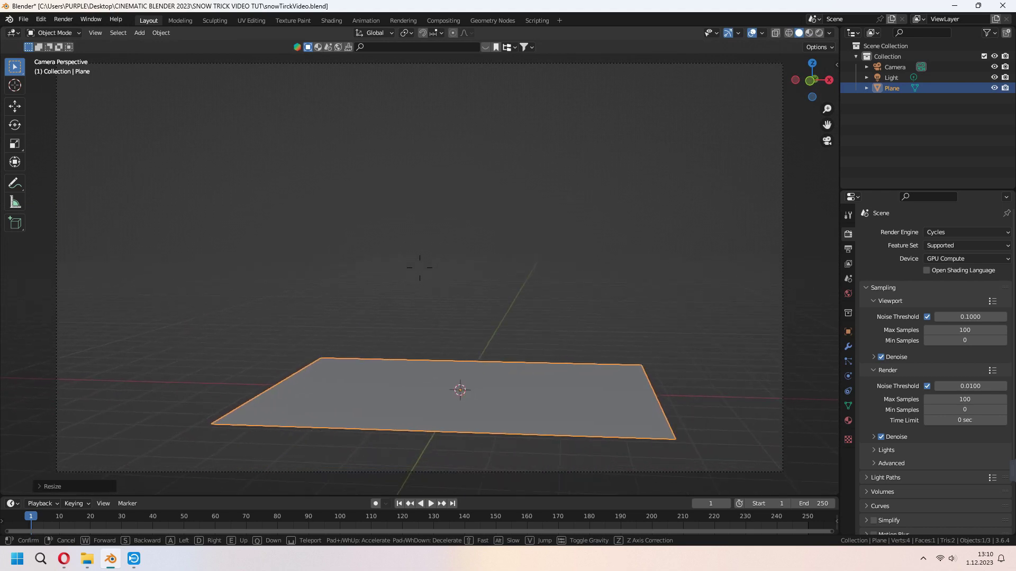
click(607, 417)
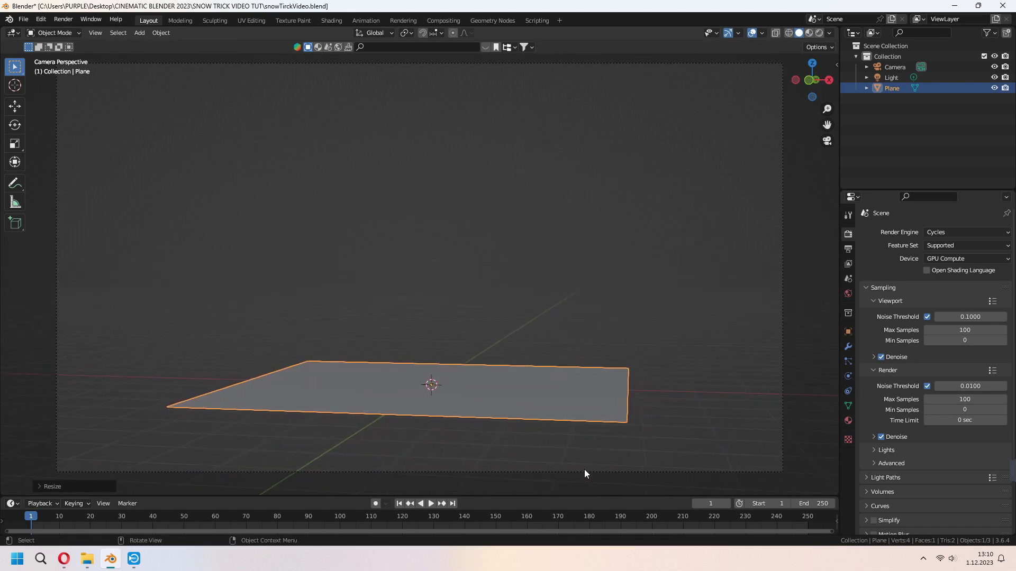
Move the plane straight up along the Z axis, high above the grid floor
key(g)
key(z)
click(627, 109)
middle_drag(627, 109, 727, 334)
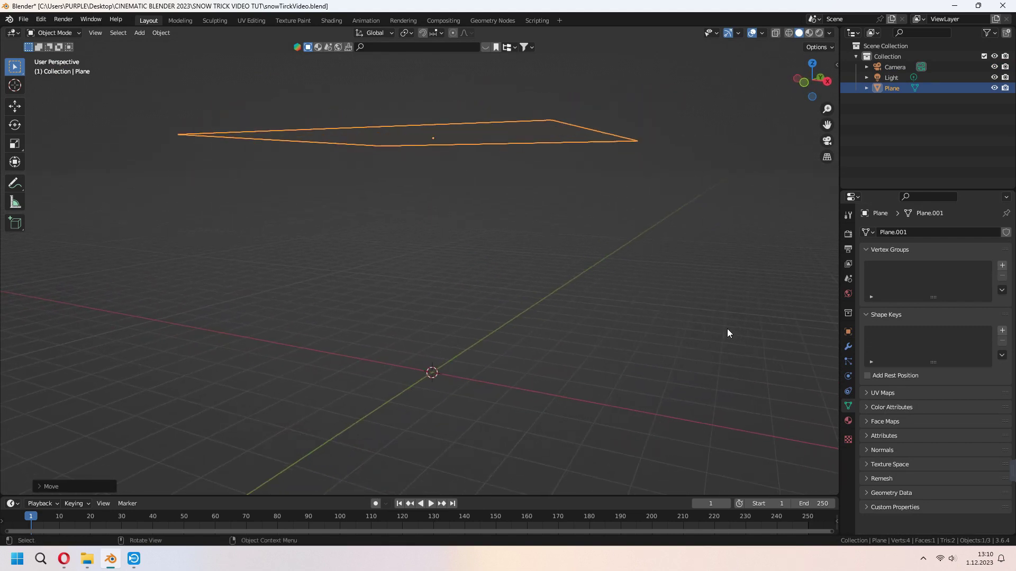
Add an emitter particle system to the raised plane and play the animation to preview the falling particles
click(848, 361)
click(1006, 232)
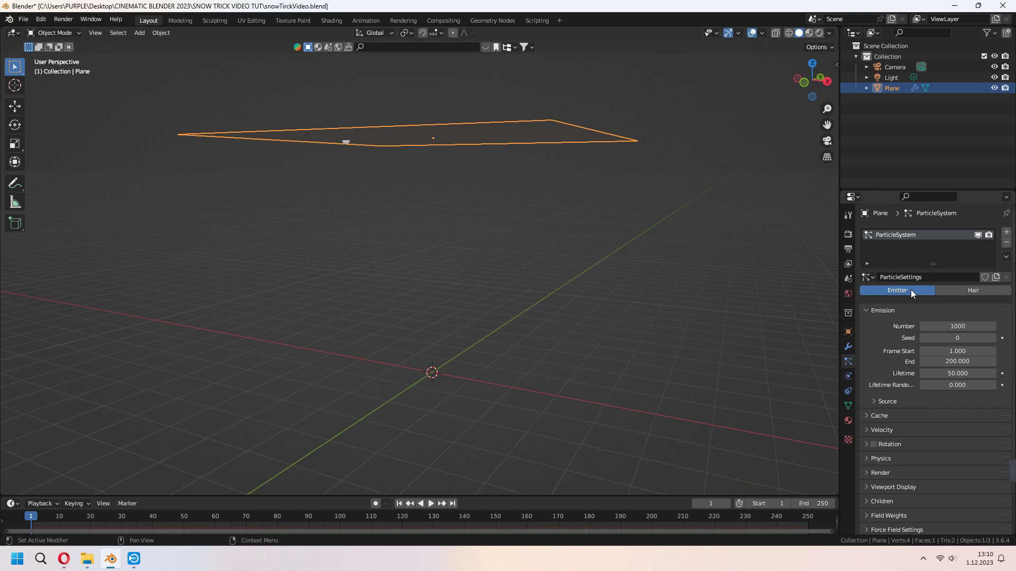
middle_drag(529, 217, 510, 214)
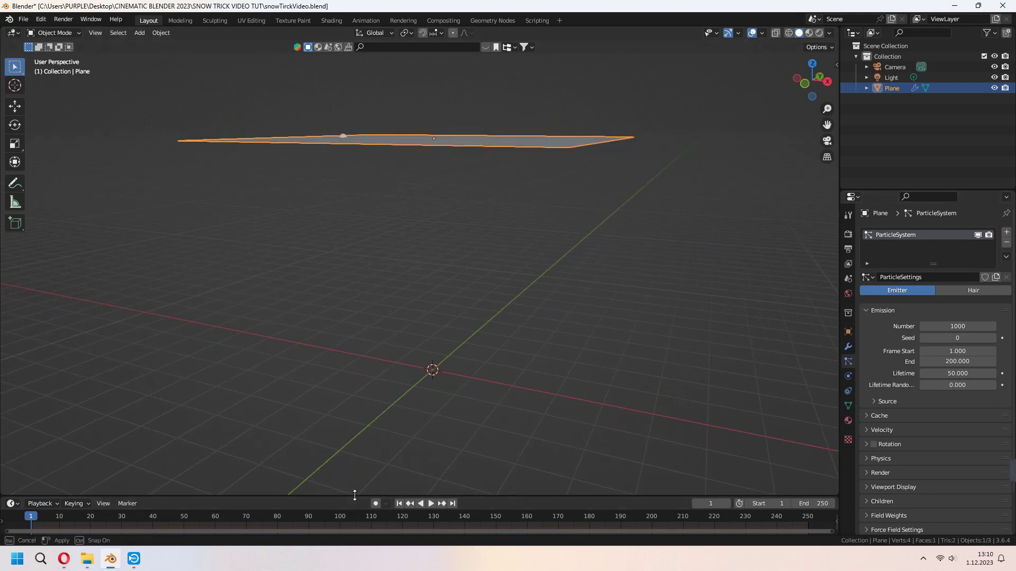
drag(354, 495, 356, 475)
key(space)
middle_drag(513, 347, 523, 341)
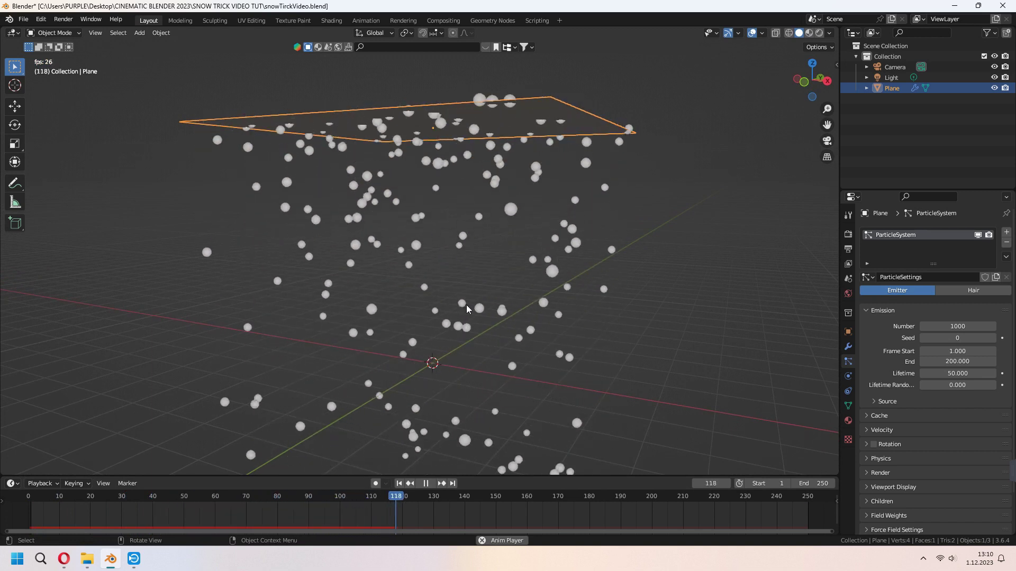
key(space)
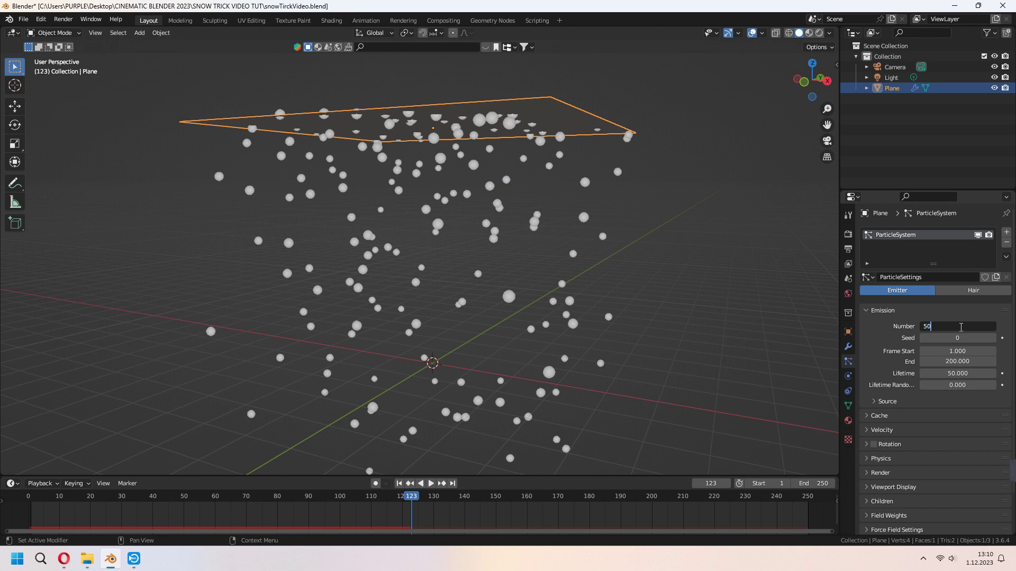
Set the particle number to 5000, preview the emission from frame 1 and return to the first frame
key(Return)
key(shift+Left)
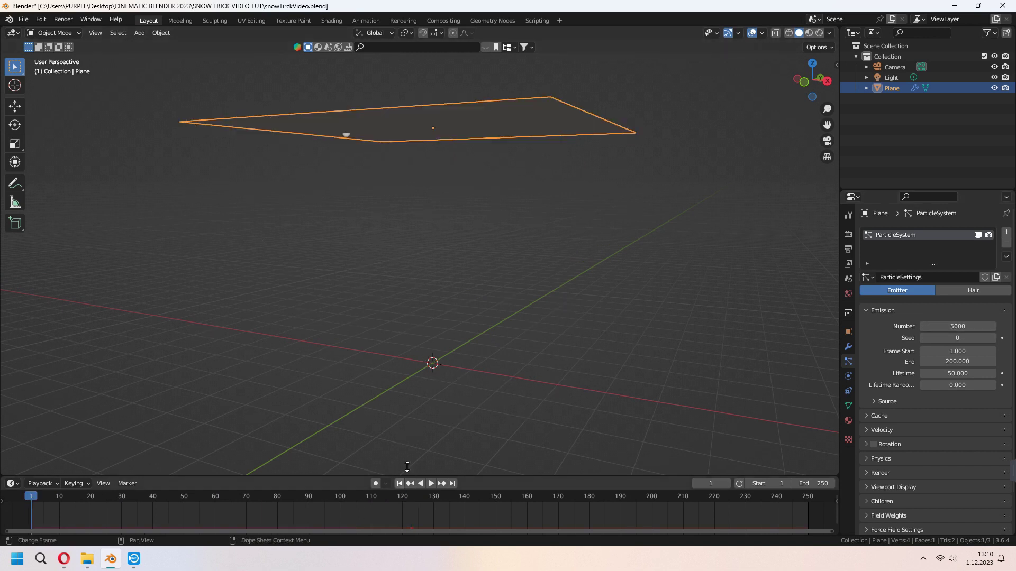
key(space)
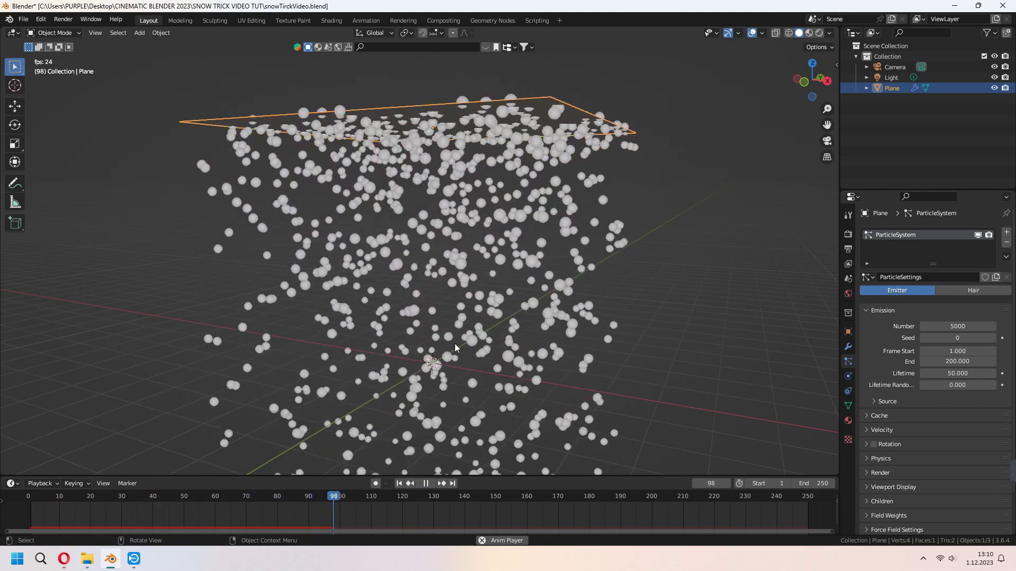
key(space)
key(shift+Left)
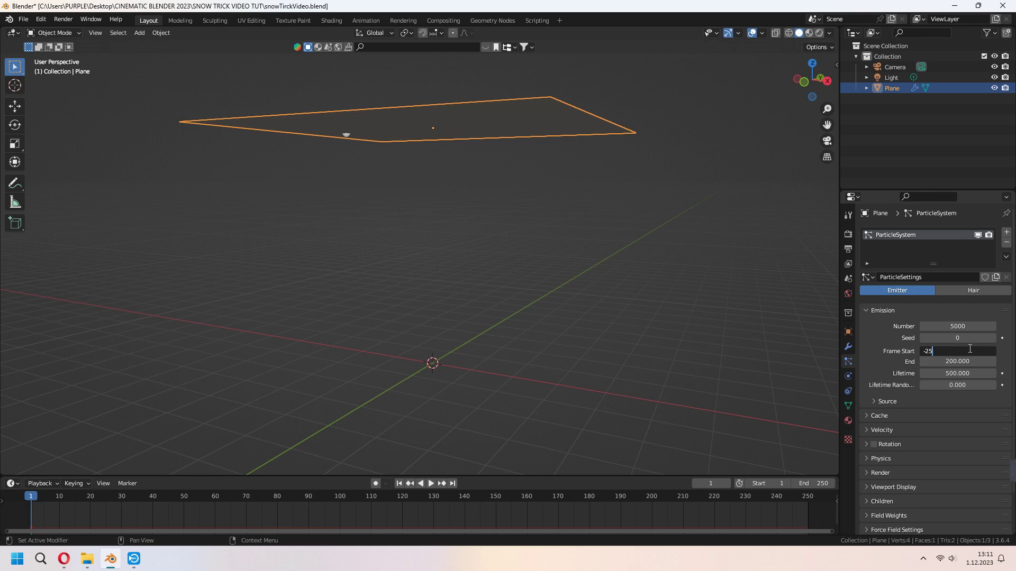
Set the particle lifetime to 500 and the emission start frame to -250, and play the animation to preview it
text(0)
key(Return)
key(space)
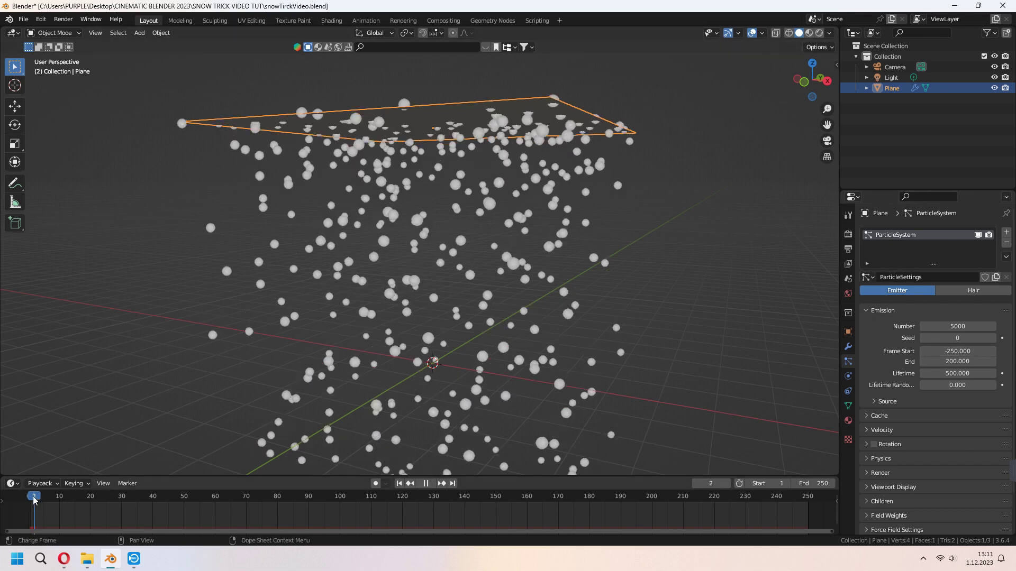
click(30, 500)
drag(29, 501, 36, 503)
key(space)
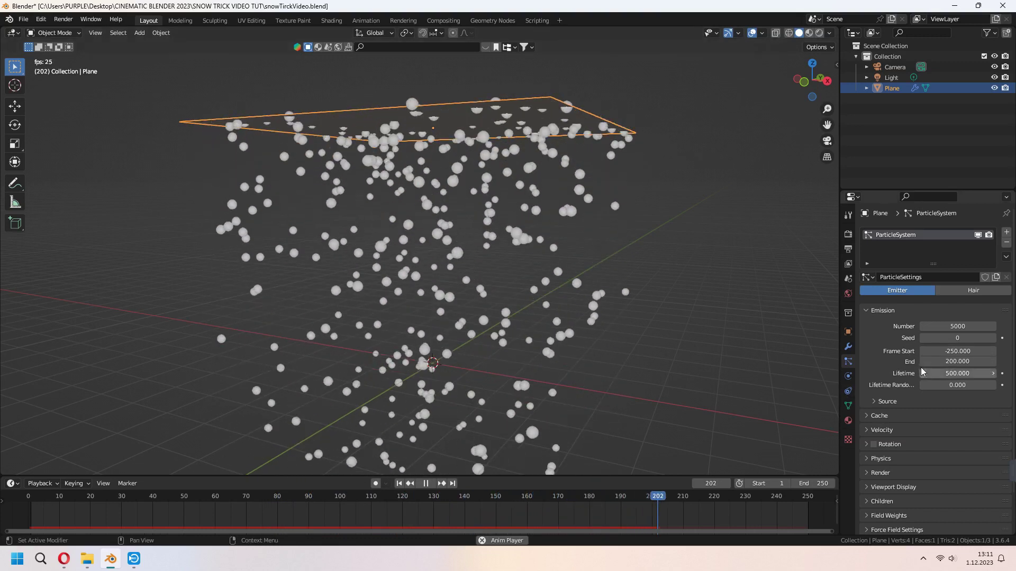
key(space)
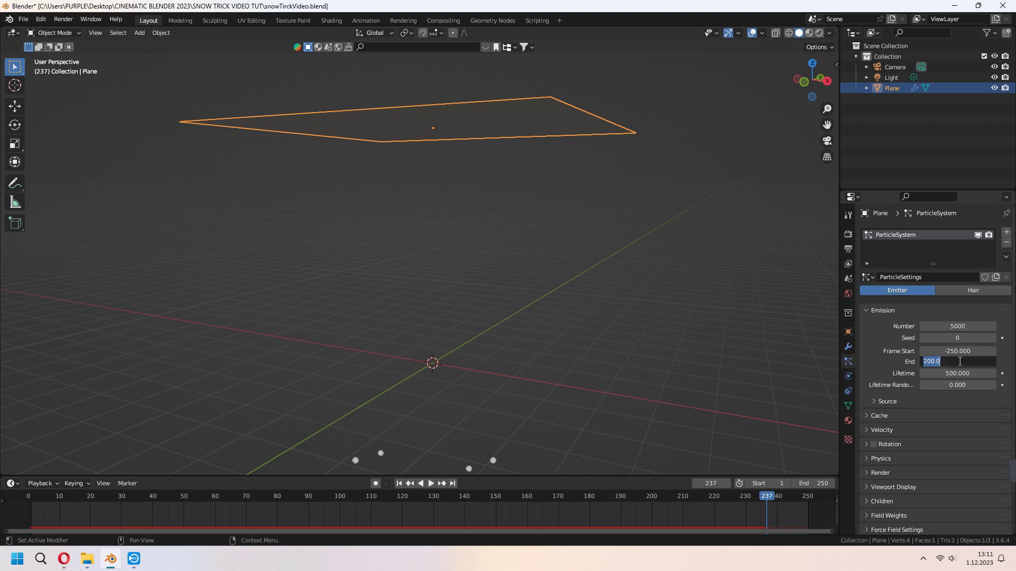
Set the emission end frame to 250, replay the animation and return to the first frame
click(960, 361)
text(500)
key(Return)
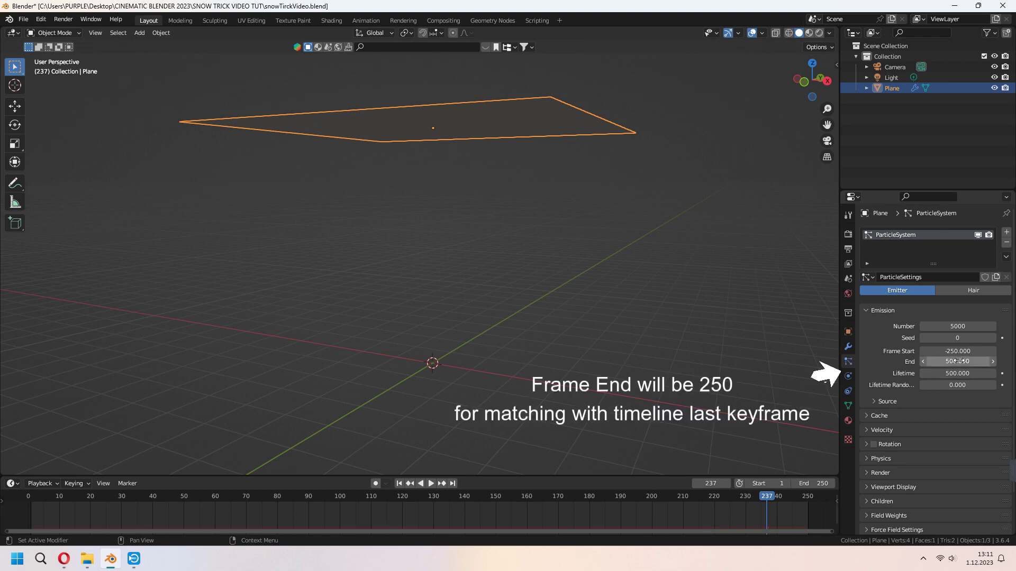
click(400, 484)
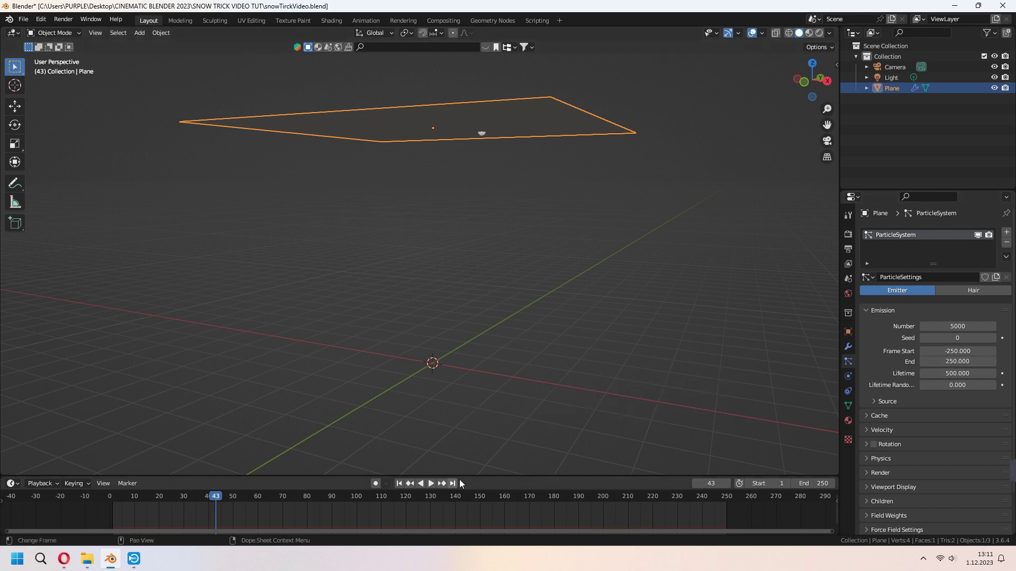
click(430, 484)
click(400, 484)
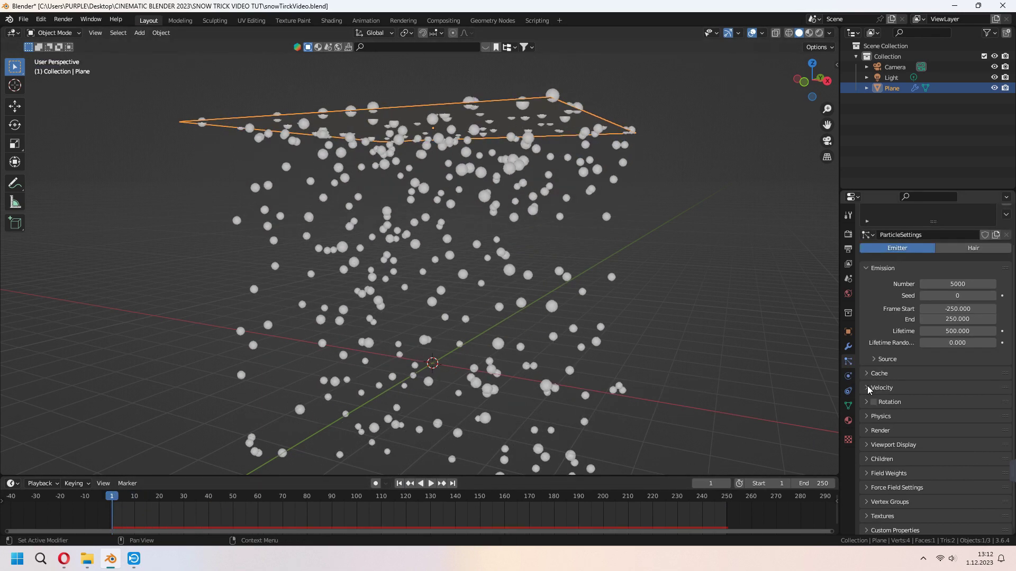
Set the particles' normal velocity to 0 m/s
click(869, 389)
scroll(880, 397, down, 1)
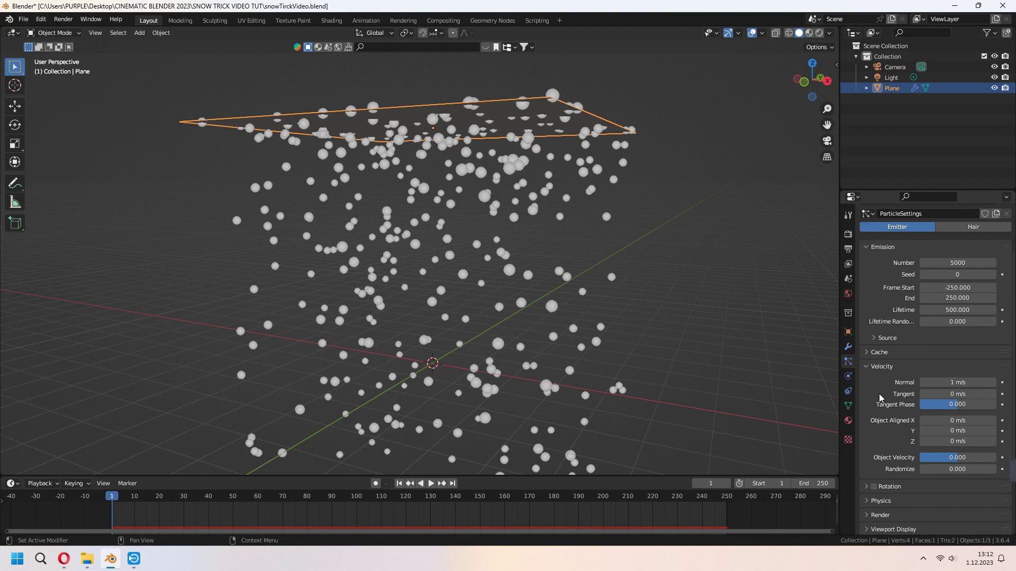
drag(962, 382, 909, 382)
key(space)
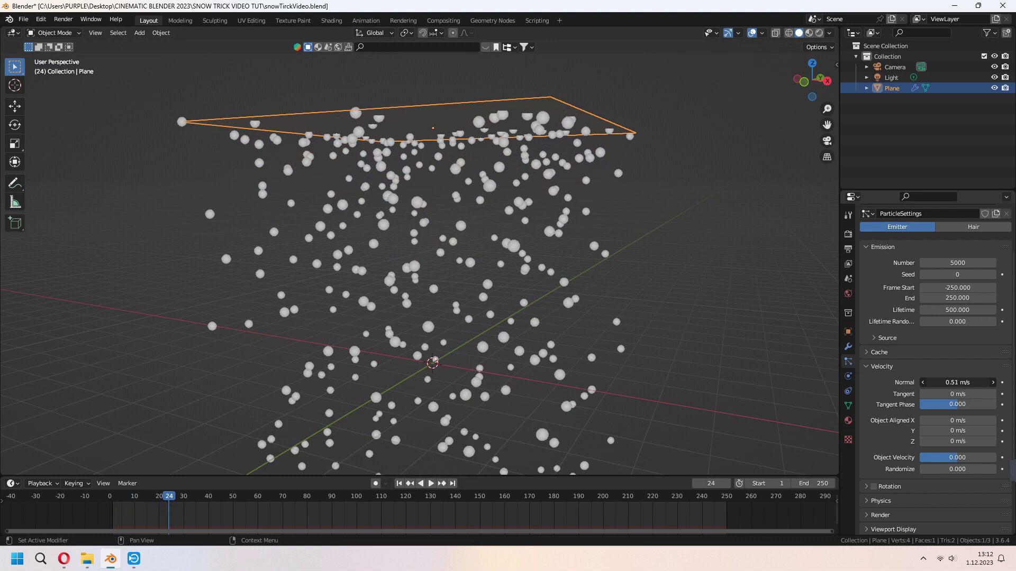
Set the particles' velocity randomization to 0.64 and preview the motion while orbiting around the emitter
scroll(948, 392, down, 2)
drag(949, 427, 957, 427)
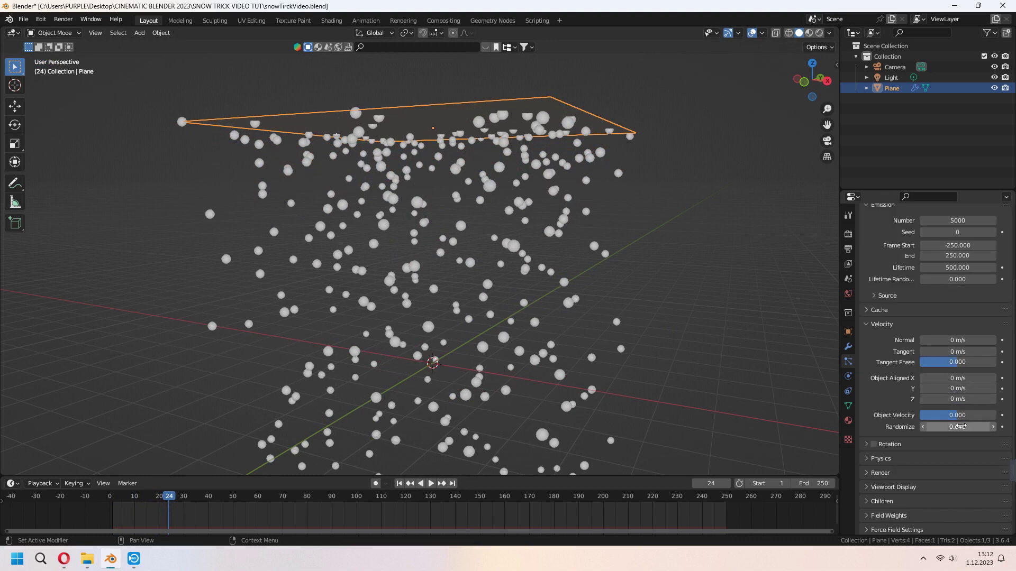
key(space)
middle_drag(649, 338, 678, 331)
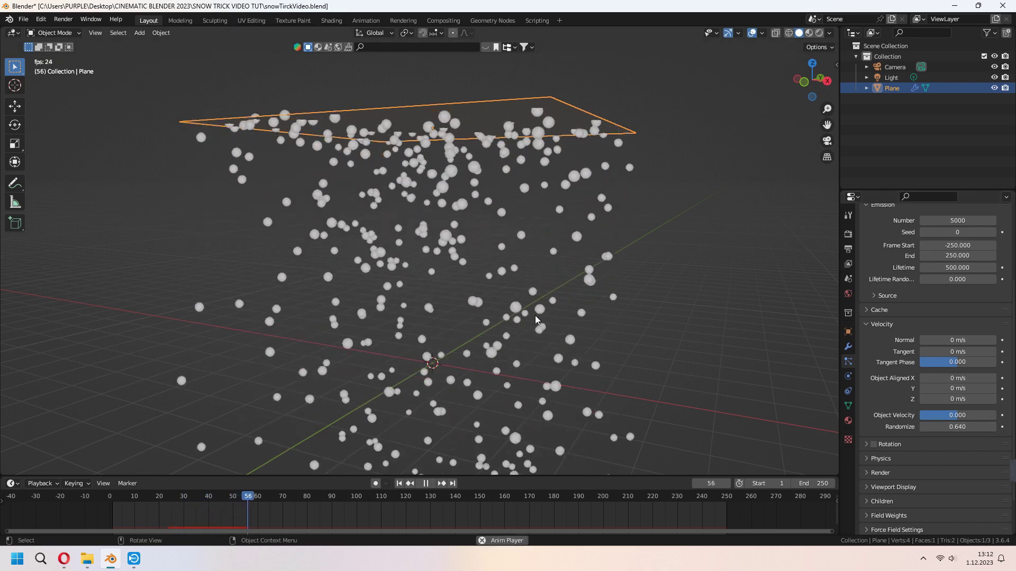
middle_drag(524, 311, 506, 315)
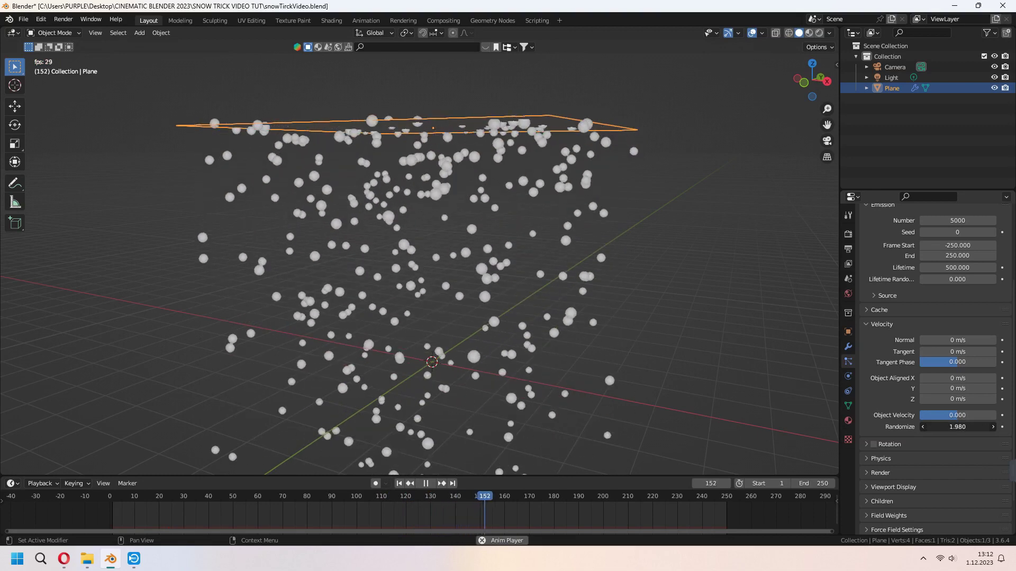
Try velocity randomization values up to 2.67 during playback and bring the value down to 0.73
drag(957, 427, 961, 427)
middle_drag(542, 110, 595, 239)
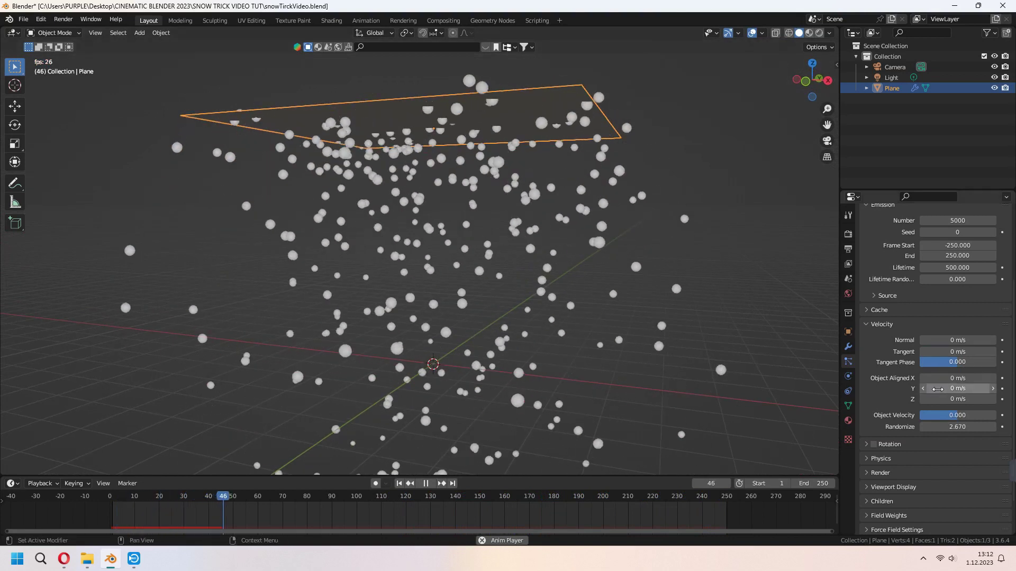
key(space)
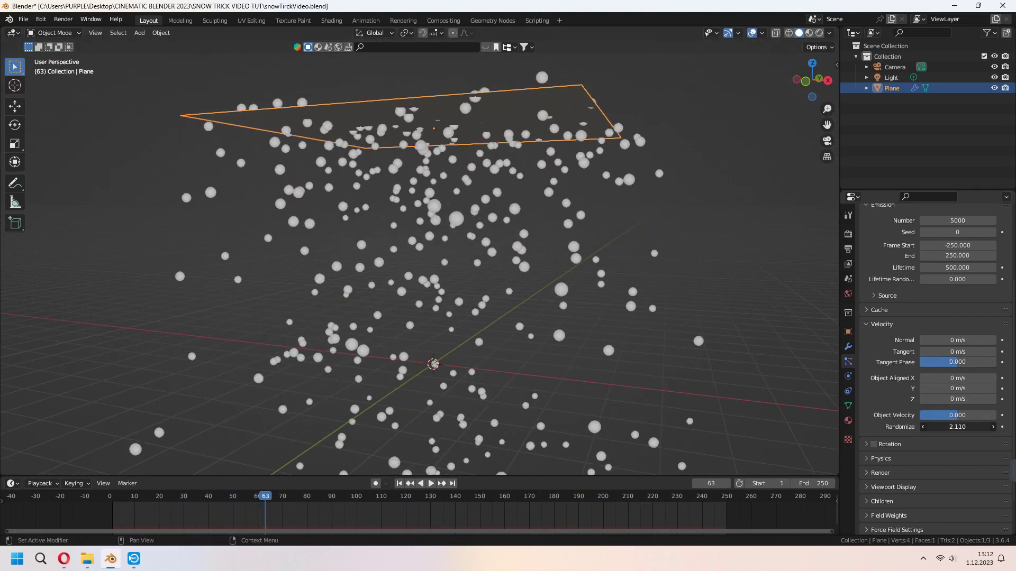
key(space)
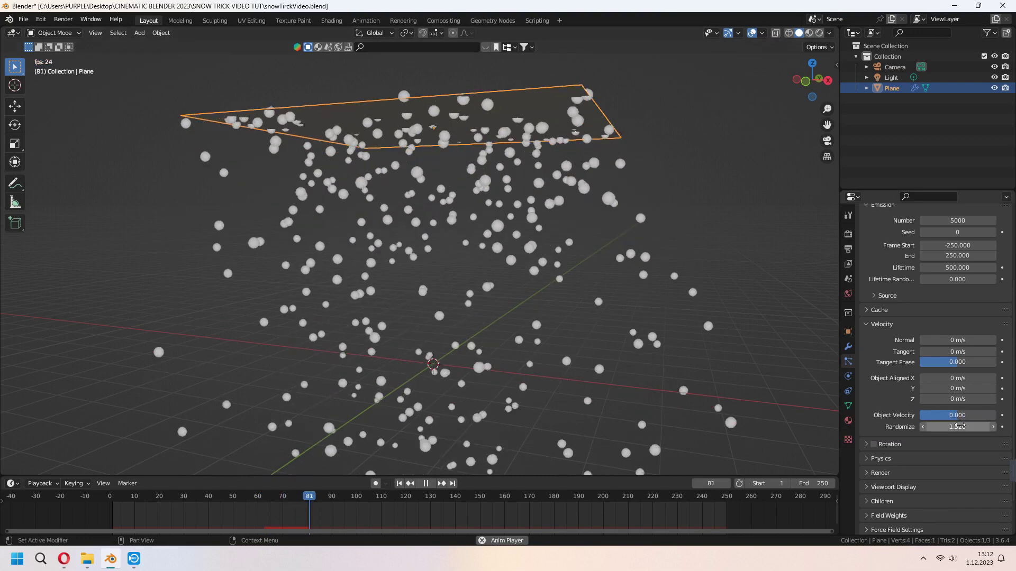
drag(957, 427, 916, 427)
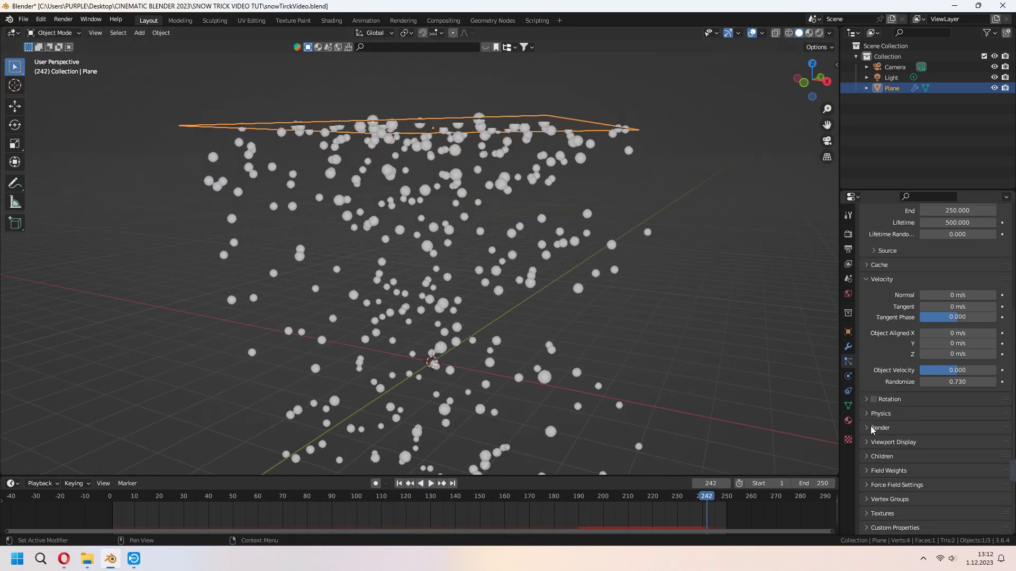
Reduce the particle system's gravity field weight to 0.044 and replay the animation from the first frame
click(873, 470)
scroll(874, 412, down, 7)
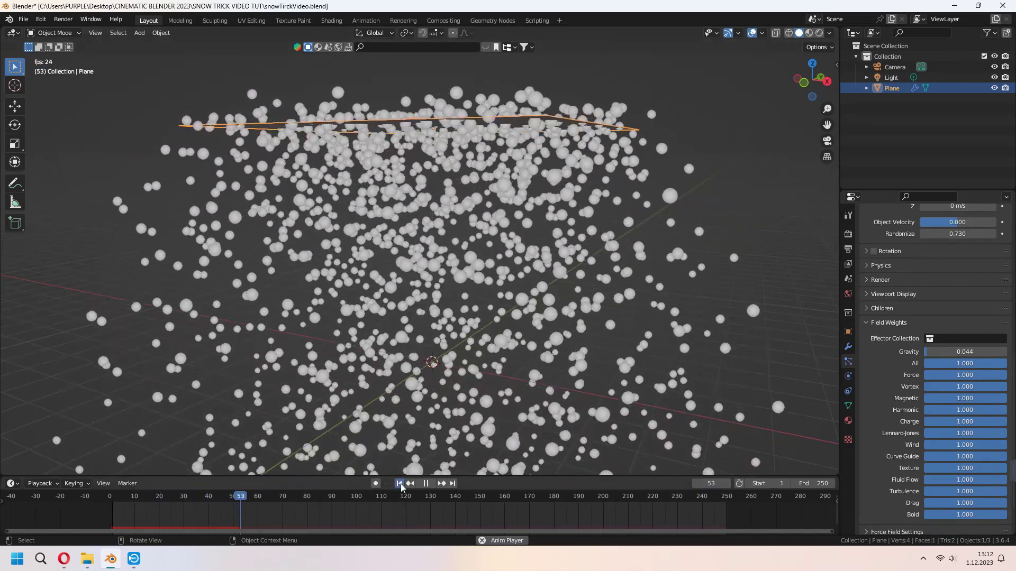
click(399, 483)
key(space)
middle_drag(563, 357, 584, 366)
key(space)
Lower the particles' velocity randomization to 0.48 and preview the snowfall
key(space)
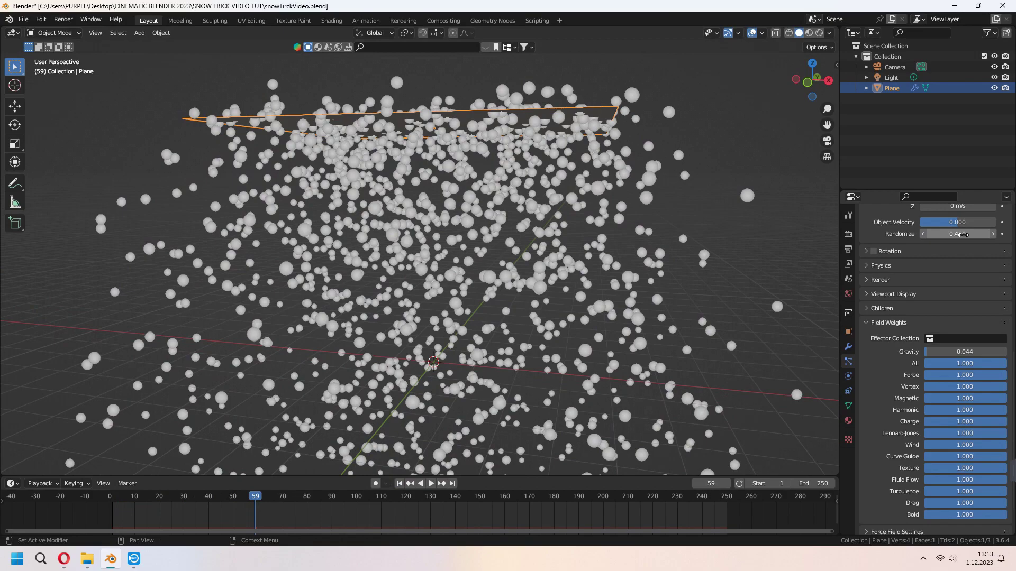
key(space)
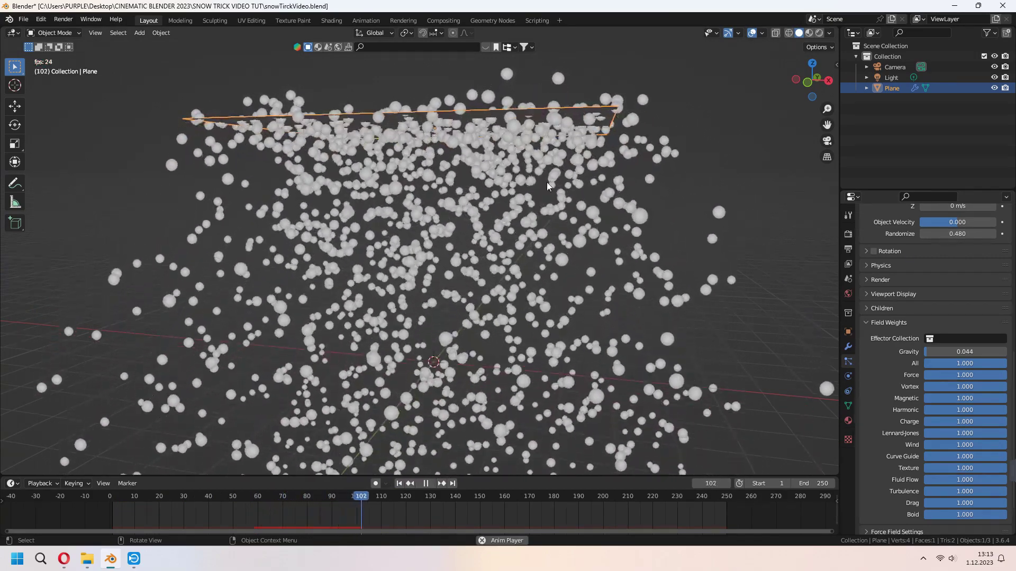
mouse_move(675, 376)
middle_down()
mouse_move(683, 383)
mouse_move(667, 373)
middle_up()
Try gravity field weights of 0 and 0.025, previewing the particle fall
drag(943, 353, 924, 352)
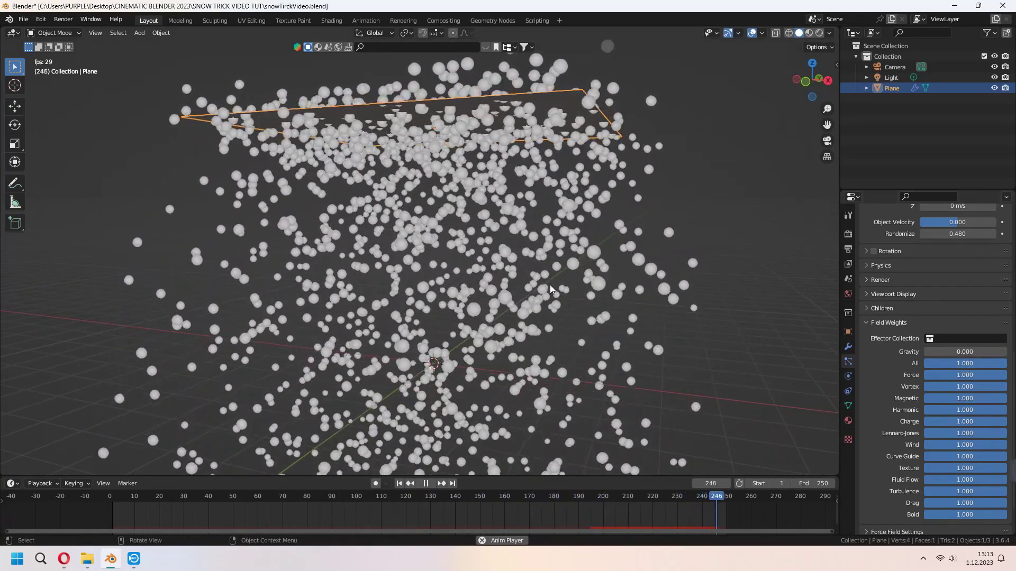
drag(934, 351, 941, 351)
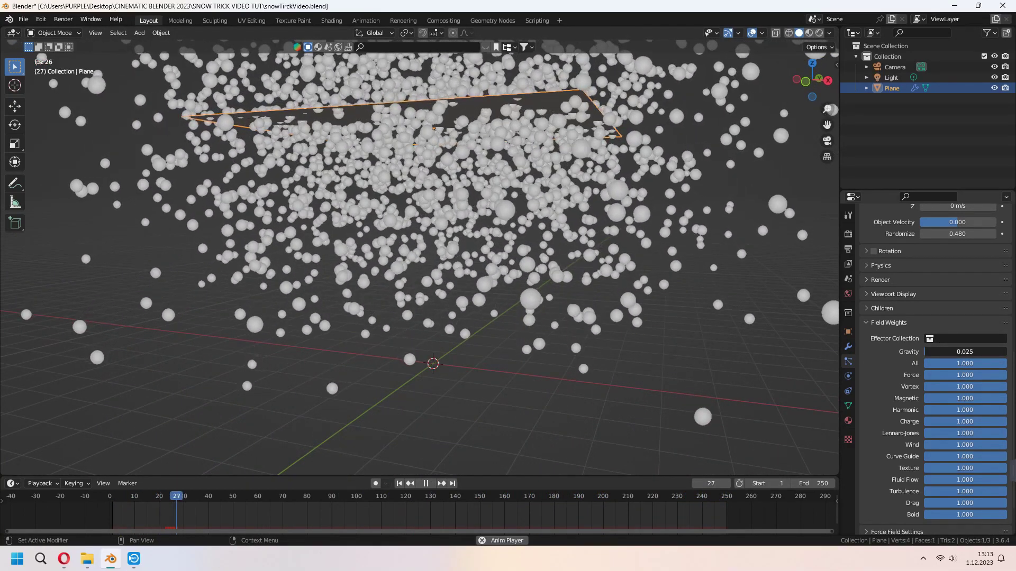
key(space)
key(space)
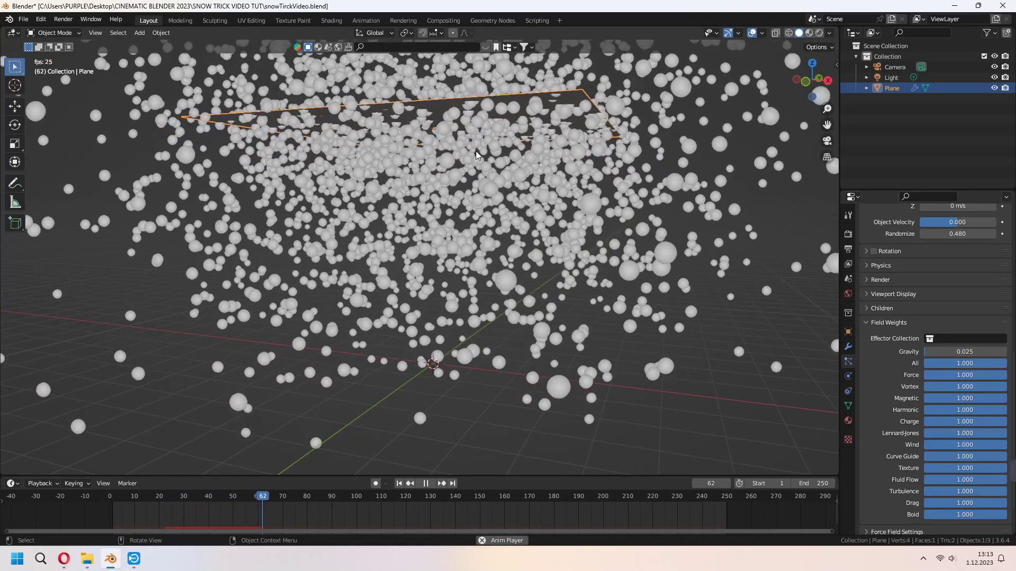
key(space)
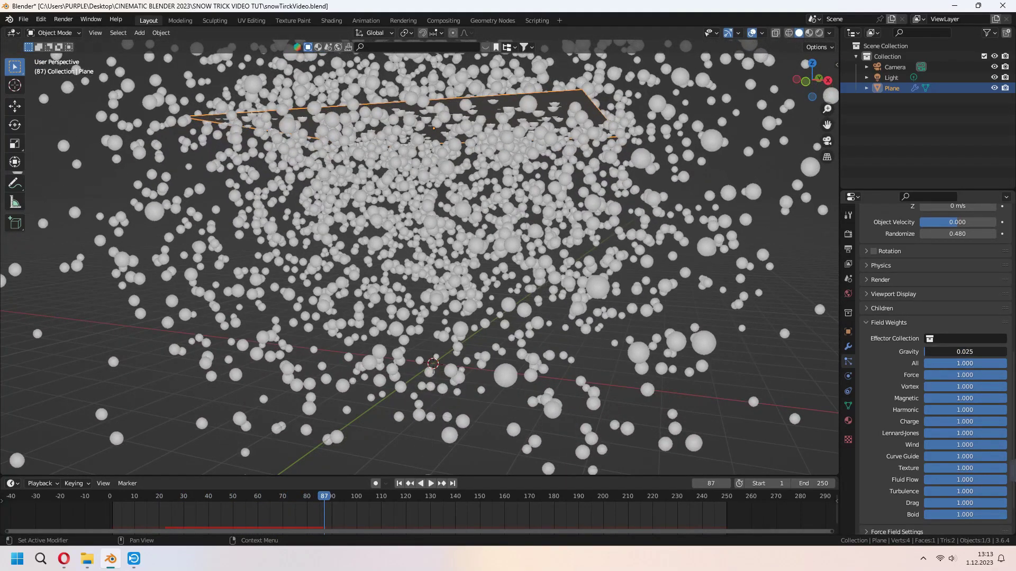
Set the gravity field weight to 0.094, preview the snowfall and stop the playback
drag(931, 353, 939, 353)
key(space)
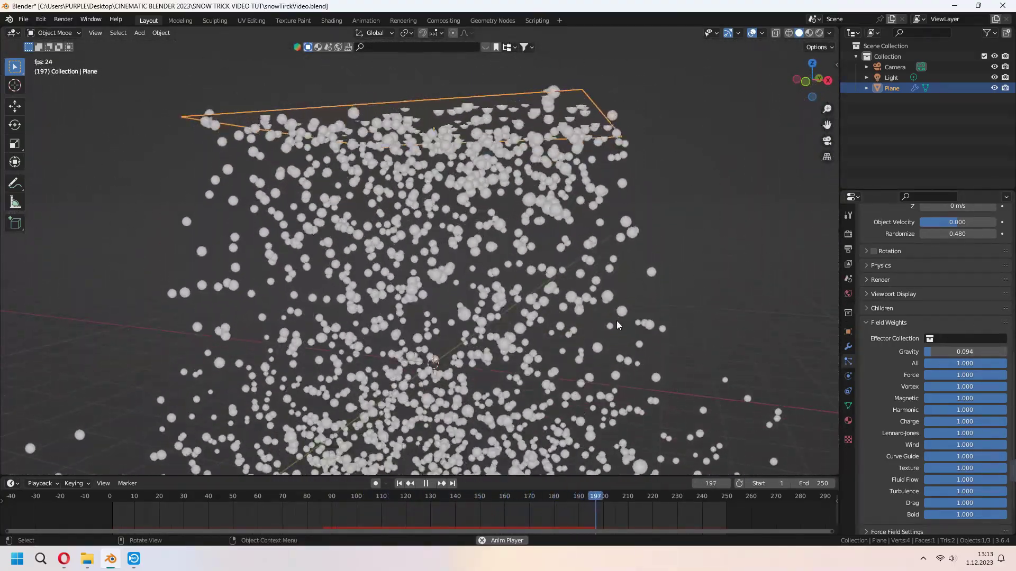
key(Escape)
scroll(897, 360, up, 3)
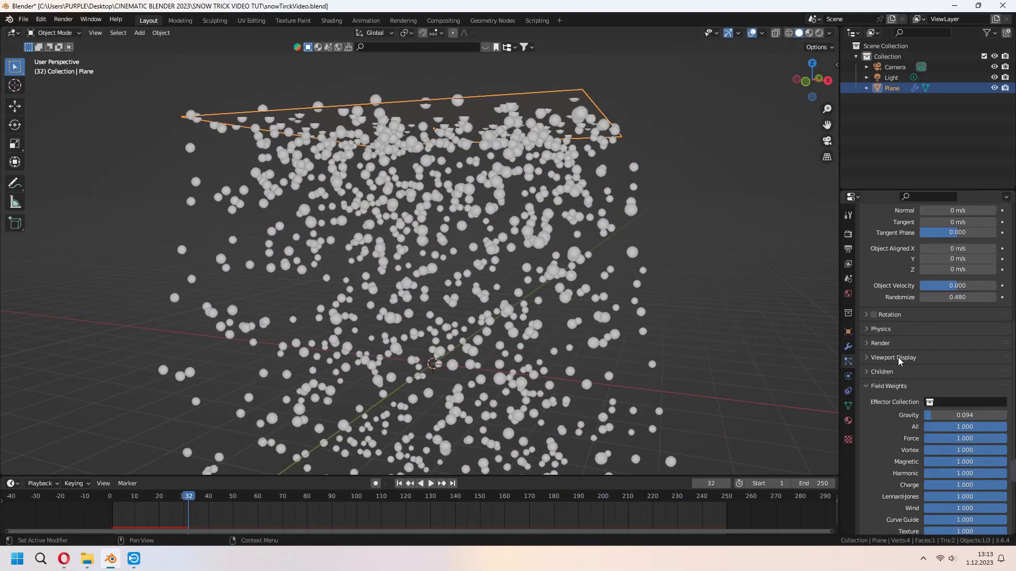
Expand the particle system's render settings and add an ico sphere mesh to the scene
click(866, 344)
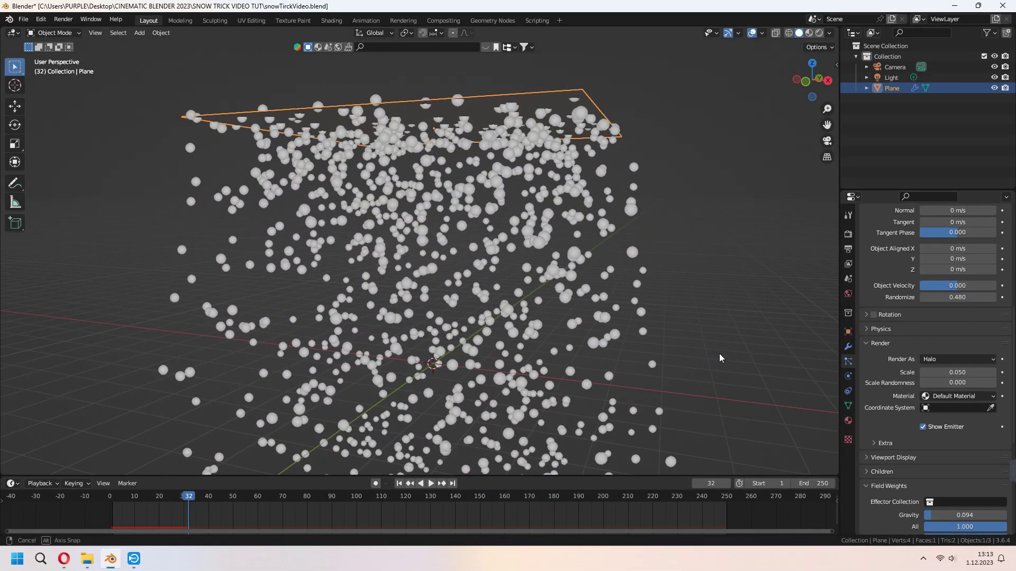
middle_drag(719, 354, 536, 243)
click(618, 313)
scroll(618, 314, down, 3)
key(shift+a)
mouse_move(536, 242)
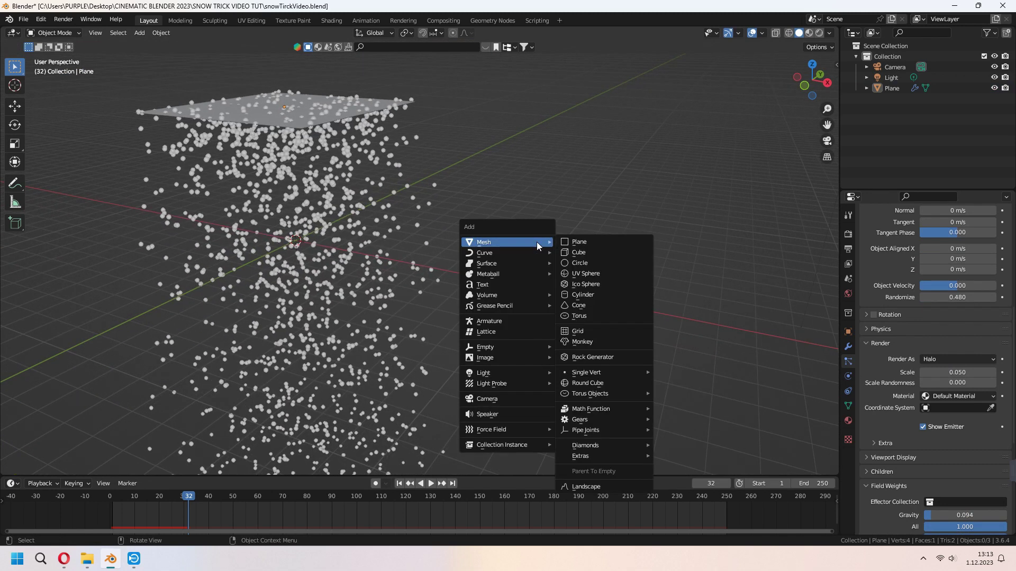
click(586, 284)
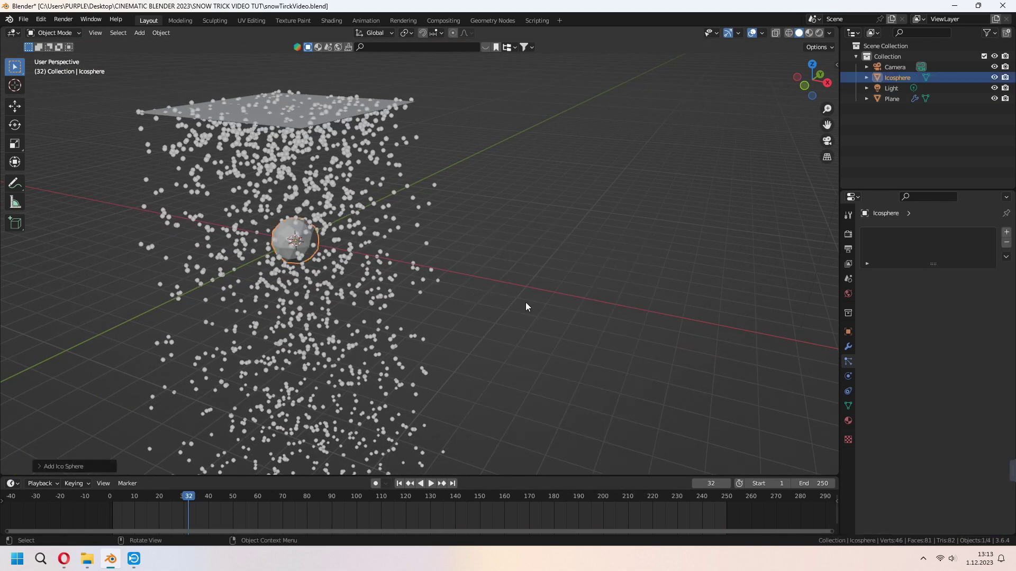
Move the ico sphere along the X axis clear of the falling particles and scale it down
click(771, 355)
key(s)
click(609, 308)
key(KP_Decimal)
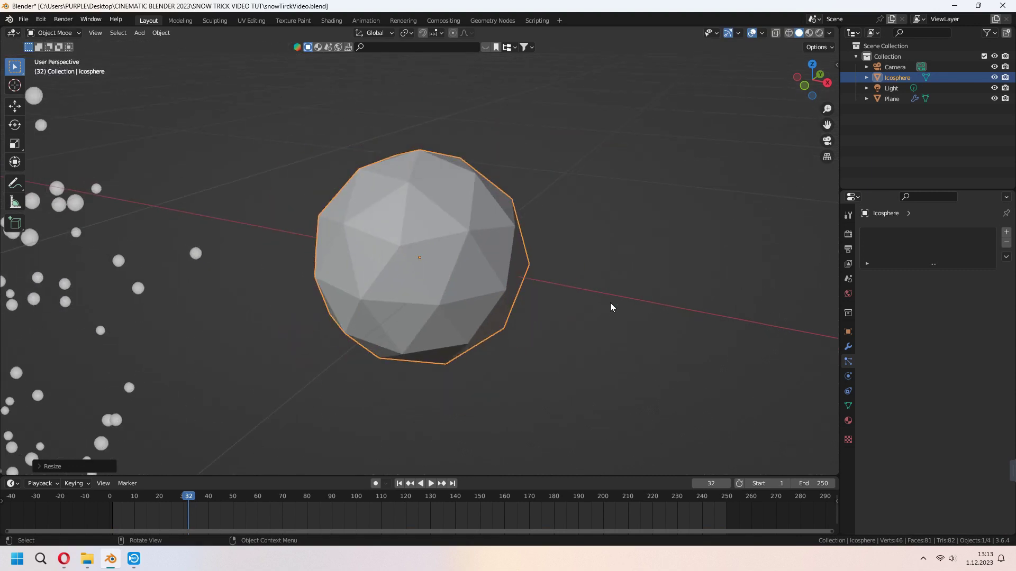
Enable proportional editing on the ico sphere's mesh and pull one upper vertex outward into a pointed bump
key(Tab)
middle_drag(493, 245, 492, 173)
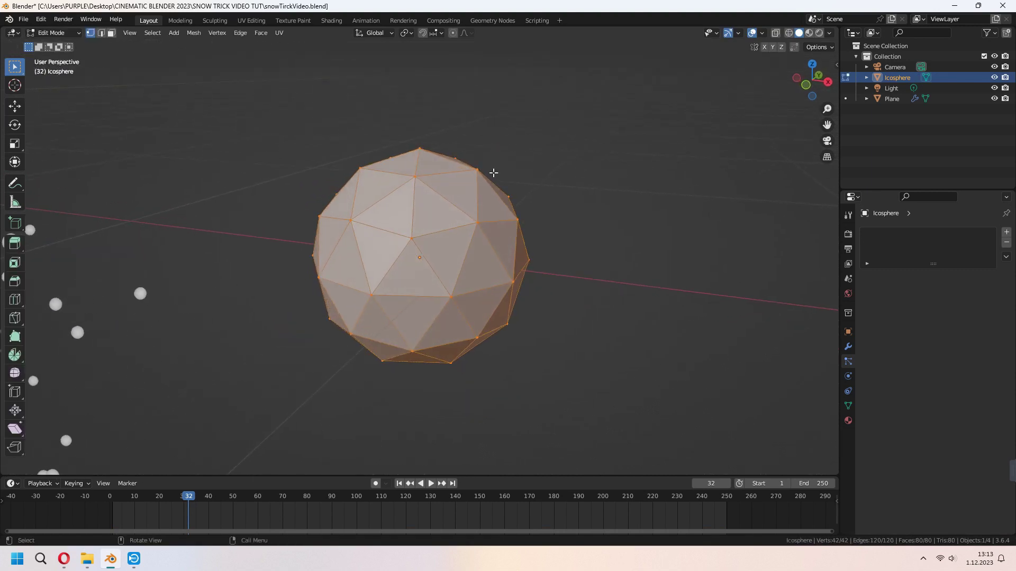
click(493, 171)
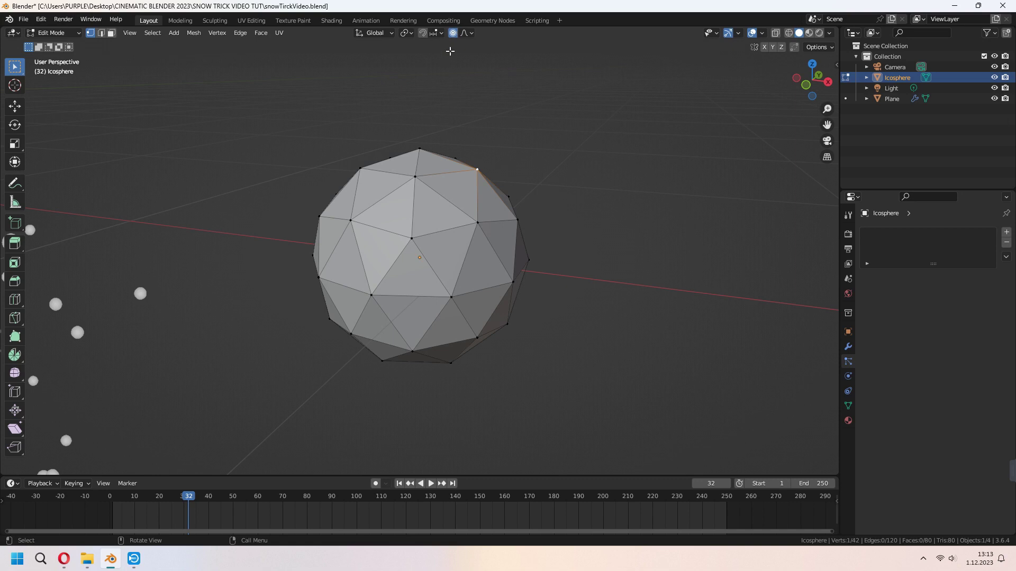
key(g)
scroll(561, 184, up, 7)
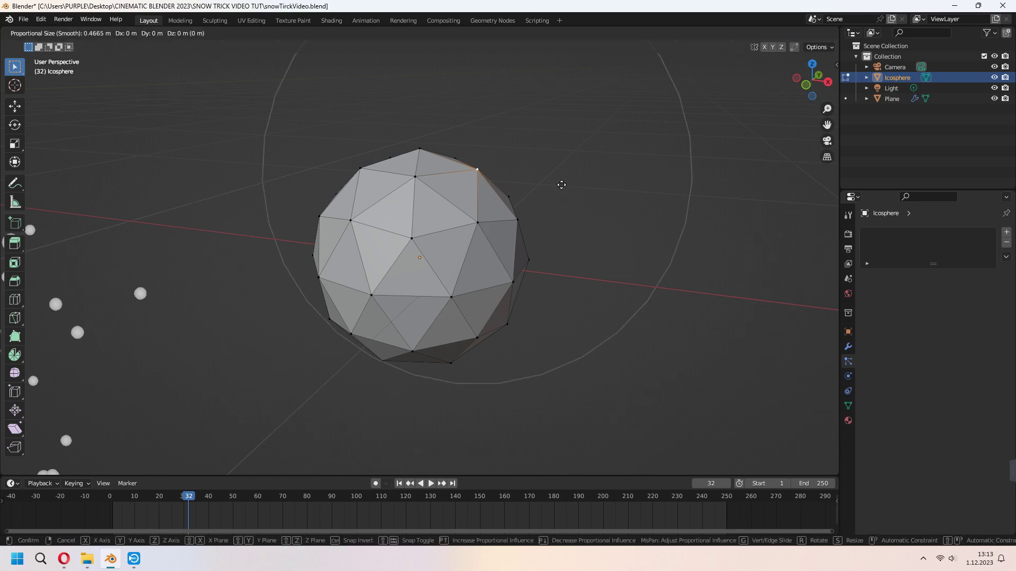
click(580, 145)
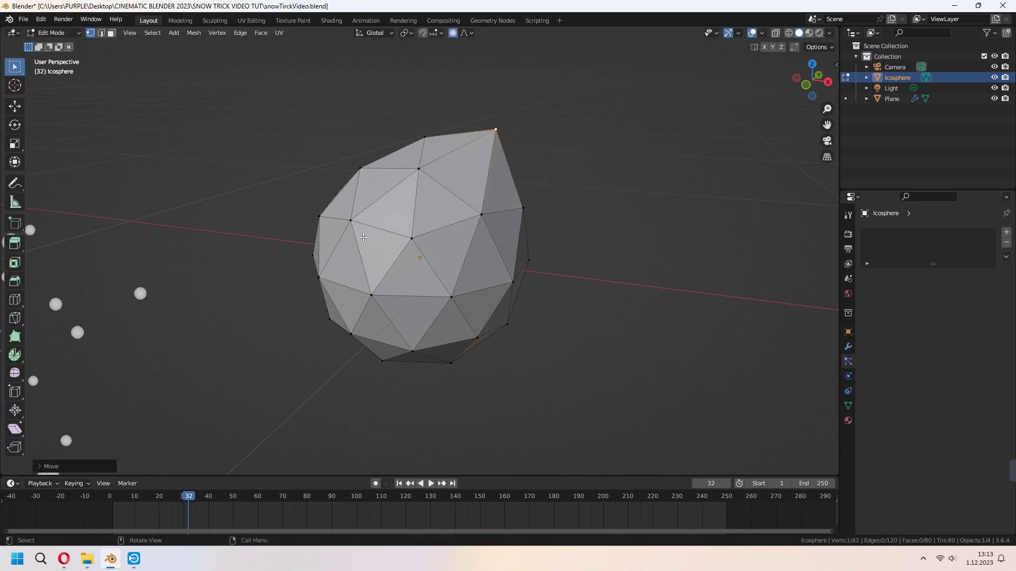
Shift a side vertex and pull an underside vertex outward to make the ico sphere more irregular
click(353, 227)
key(g)
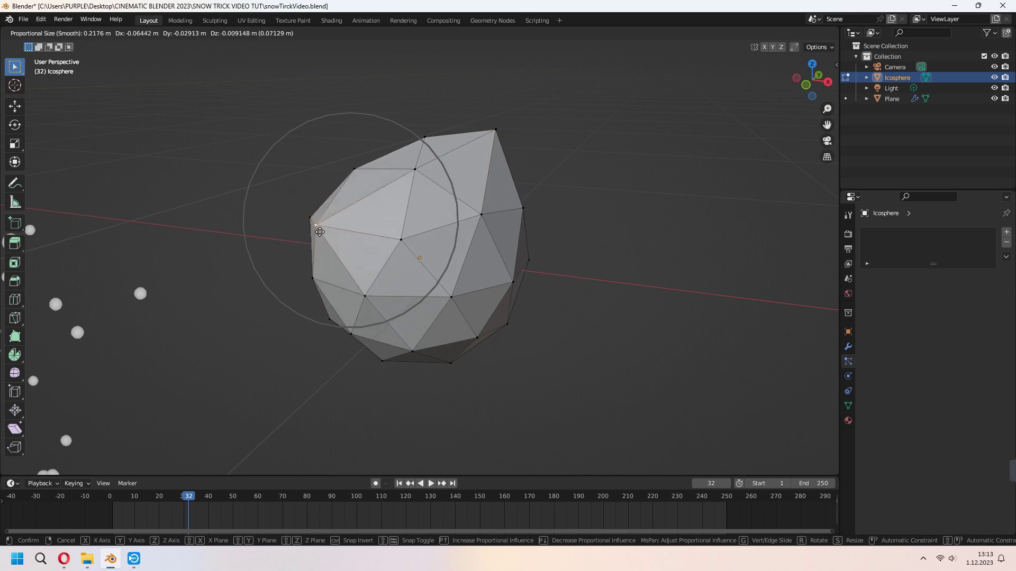
click(354, 251)
middle_drag(445, 391, 447, 355)
click(454, 351)
key(g)
click(462, 363)
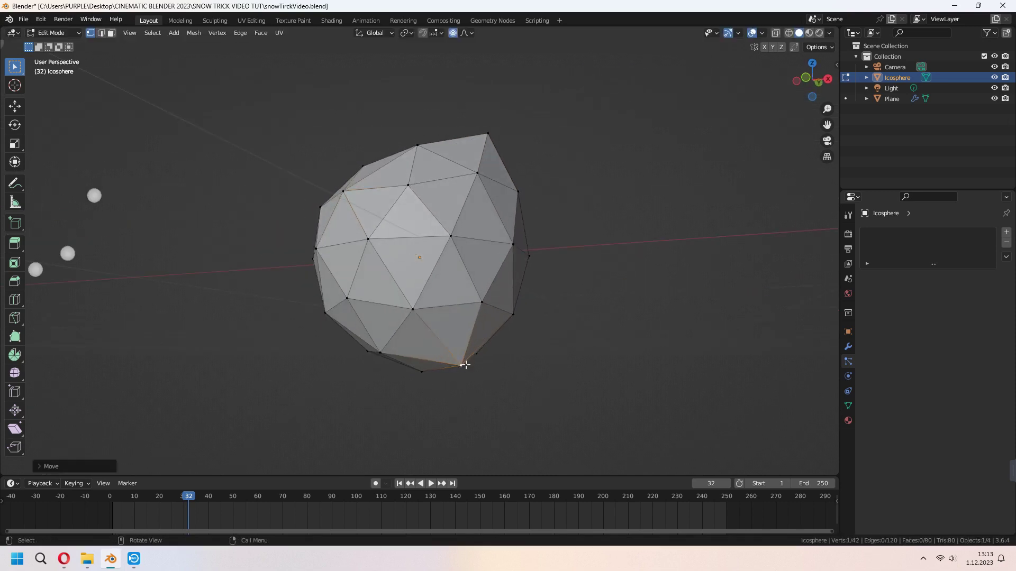
Leave mesh editing and shade the irregular ico sphere smooth
middle_drag(608, 241, 503, 303)
key(Tab)
right_click(487, 242)
click(487, 242)
Duplicate the snow lump along the Y axis and scale the copy down
key(shift+d)
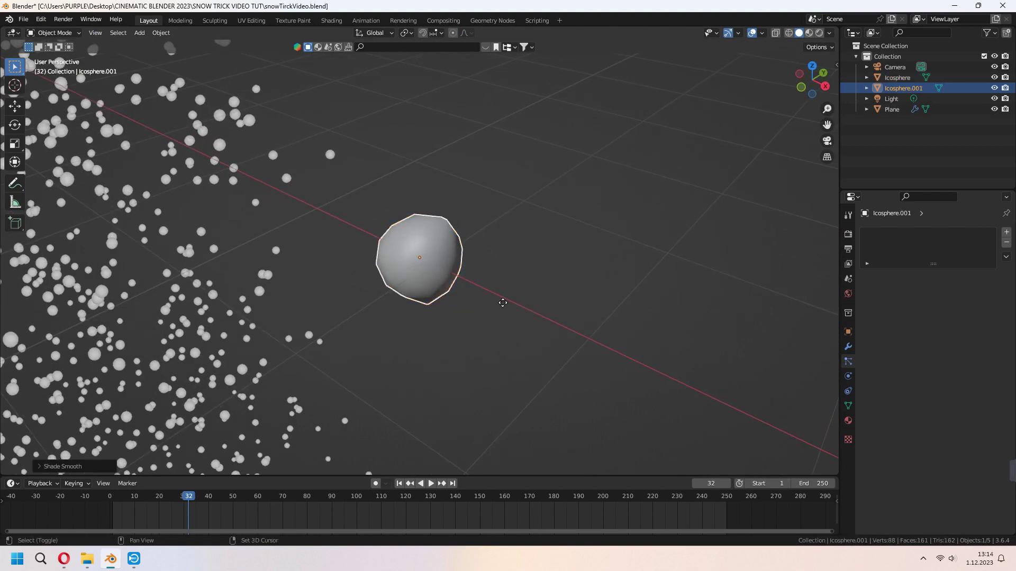
key(y)
click(571, 262)
middle_drag(570, 262, 384, 284)
key(s)
click(679, 269)
Reshape the smaller copy by moving a side vertex along X, lowering its pointed tip and raising an upper vertex
key(Tab)
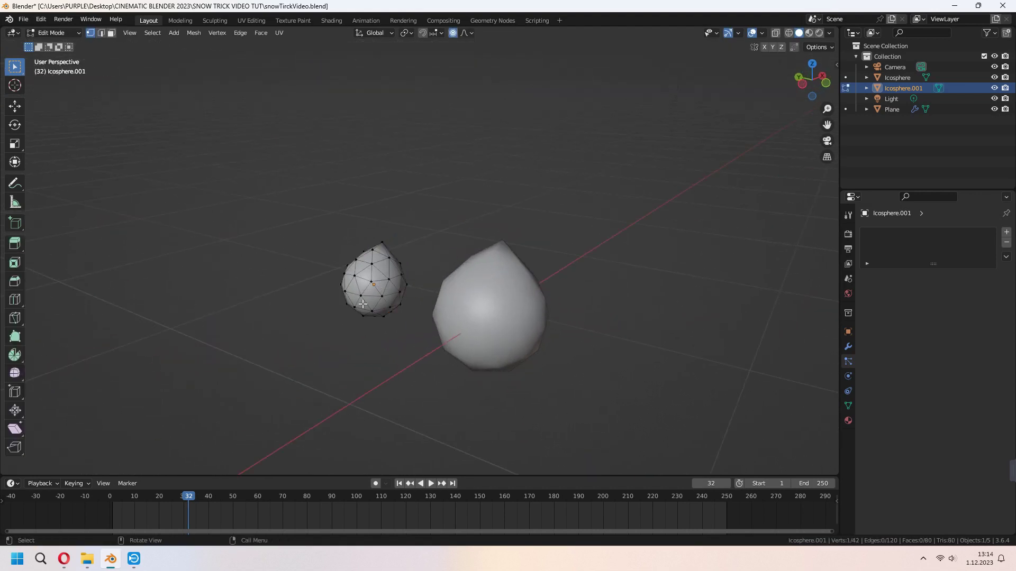
middle_drag(425, 321, 408, 323)
key(g)
key(x)
click(408, 241)
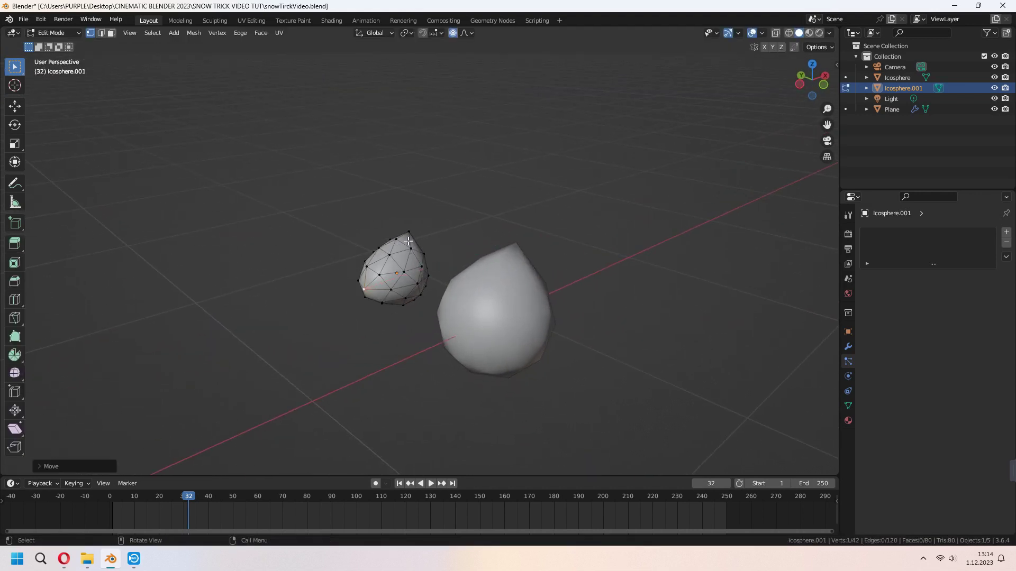
click(409, 234)
key(g)
click(409, 247)
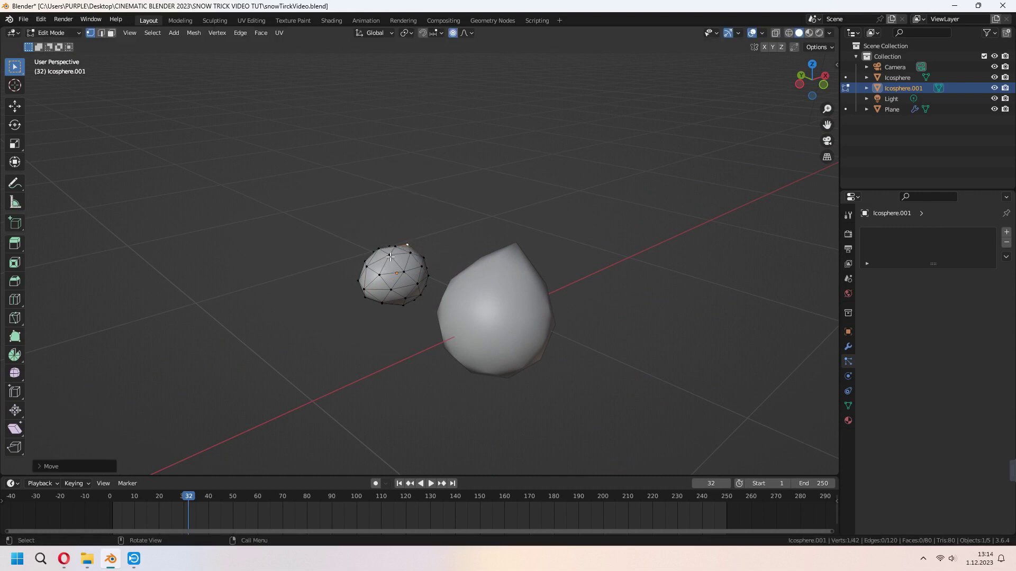
click(390, 257)
key(g)
click(388, 246)
Leave mesh editing and duplicate the smaller snow lump along the X axis
middle_drag(624, 402, 534, 370)
scroll(517, 363, down, 2)
key(Tab)
key(shift+d)
key(x)
click(659, 337)
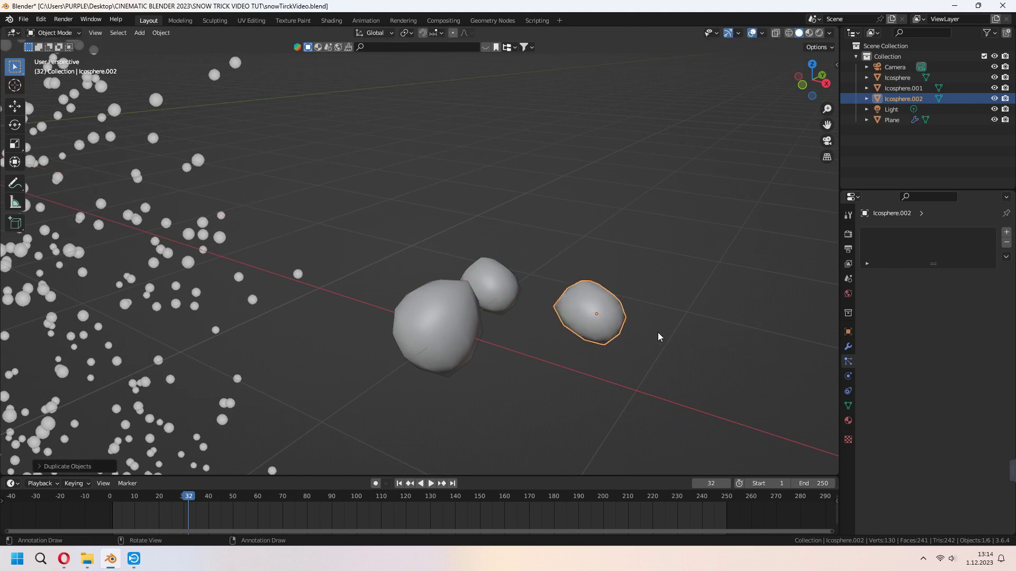
Move the third snow lump along the Y axis and scale it down
key(g)
key(y)
click(645, 383)
middle_drag(645, 383, 664, 393)
key(s)
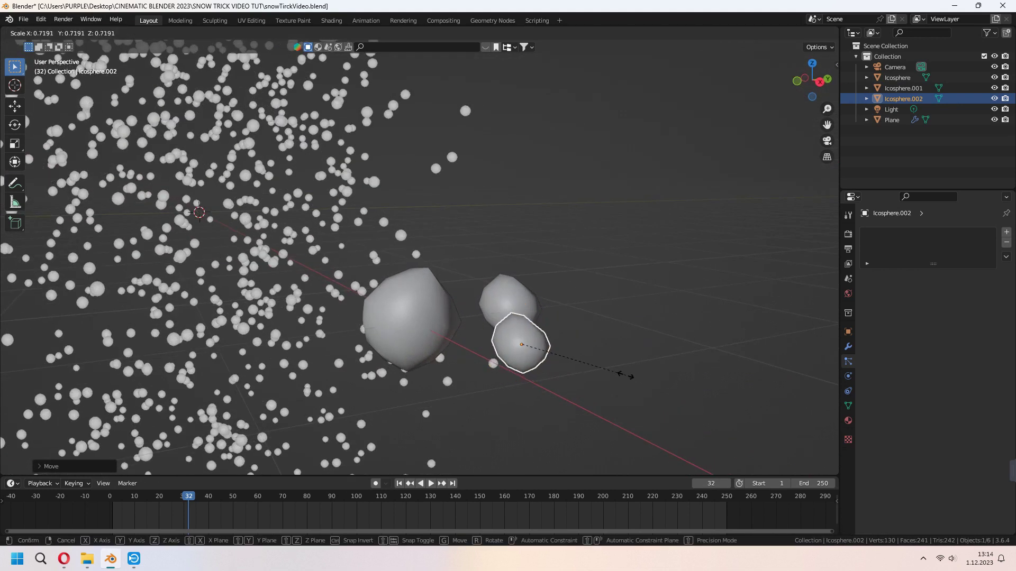
click(615, 374)
Pull one vertex of the third snow lump outward with proportional editing and return to Object Mode
middle_drag(567, 374, 576, 374)
key(Tab)
click(555, 339)
key(g)
click(565, 324)
middle_drag(565, 328, 557, 366)
key(Tab)
Select all three snow lumps and move them to a new collection named snow
click(557, 366)
scroll(526, 307, down, 2)
click(484, 312)
click(492, 267)
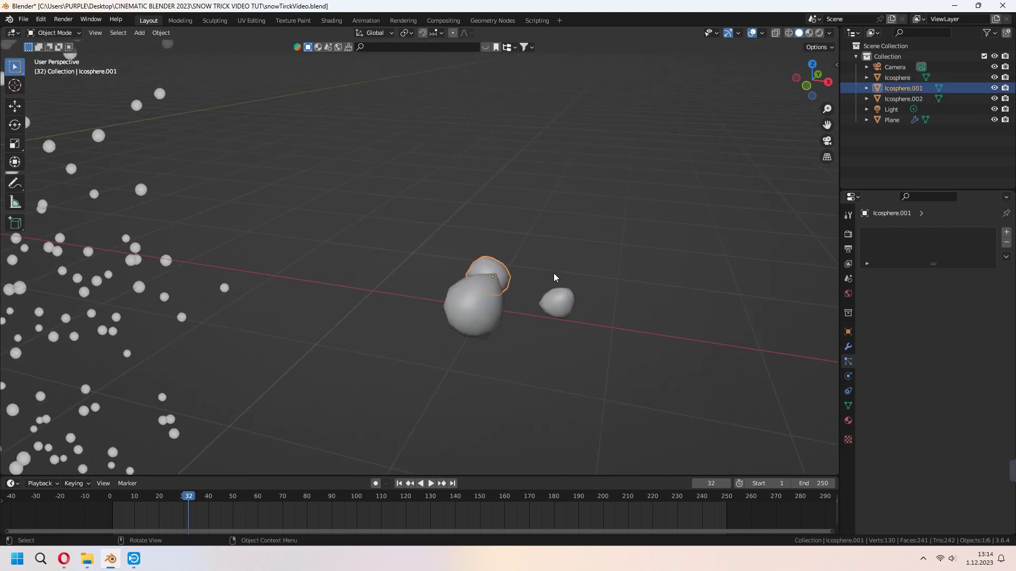
drag(553, 273, 453, 365)
key(m)
click(523, 332)
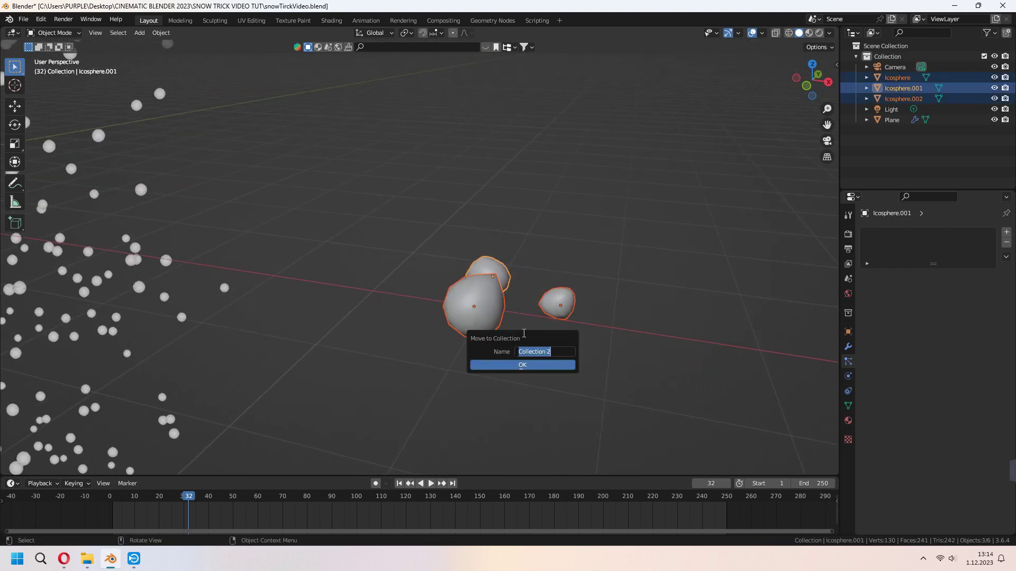
text(snow)
key(Return)
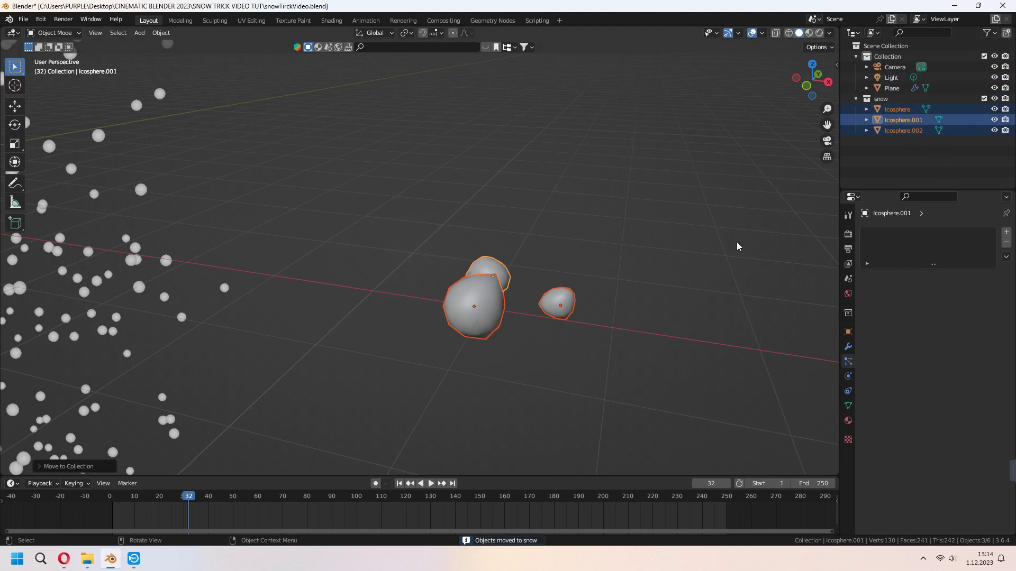
Switch to the Opera browser to look over the ambientCG snow materials, and return to Blender
middle_drag(736, 242, 629, 317)
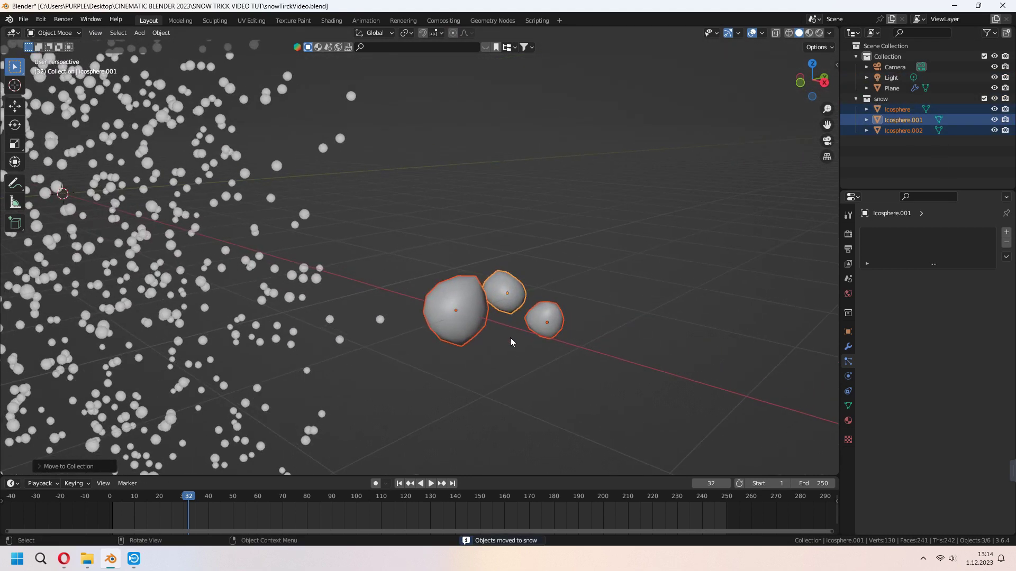
click(63, 559)
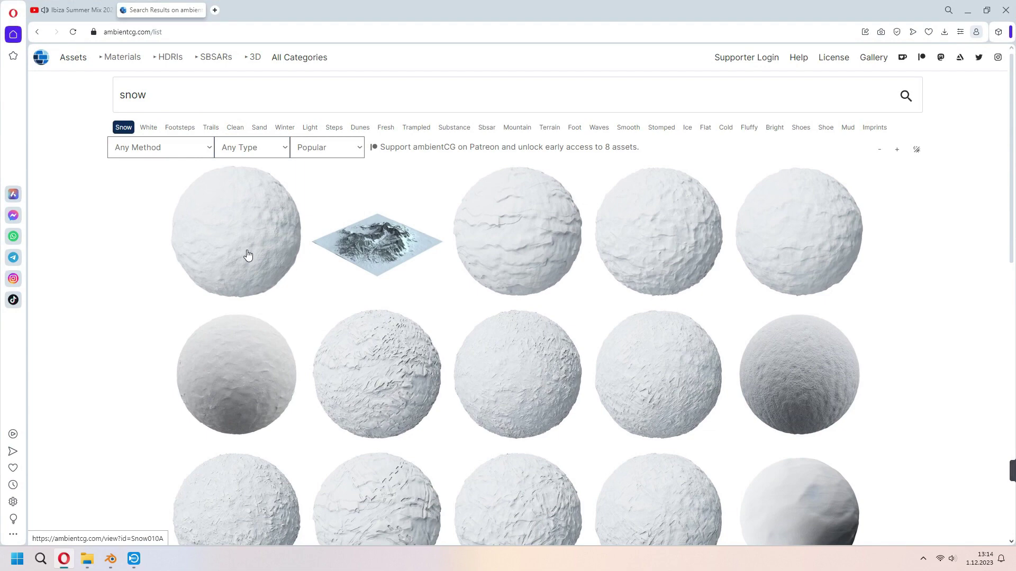
click(111, 559)
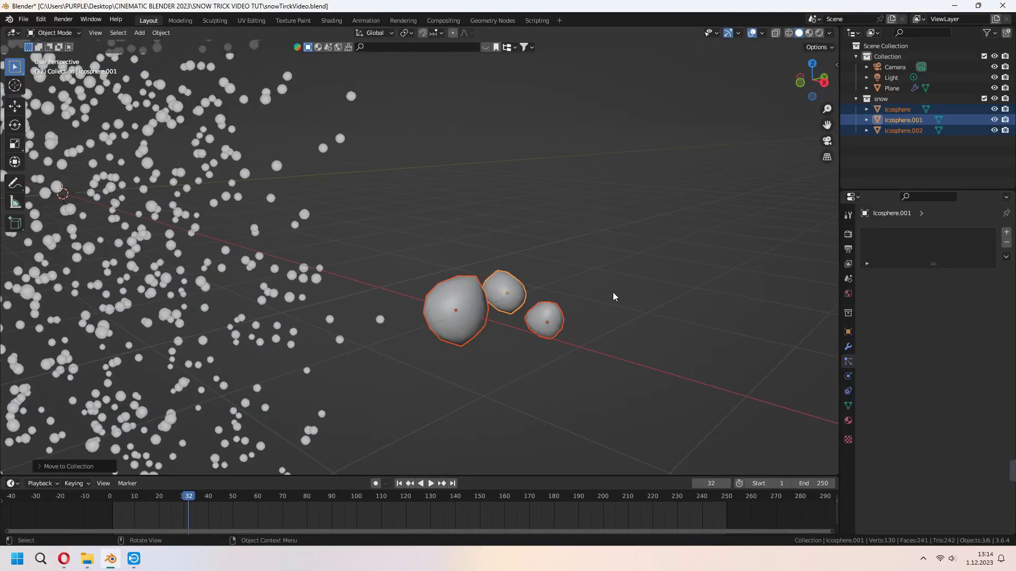
Deselect everything, add a plane and move it about 8.5 m along the X axis
key(alt+a)
scroll(626, 319, down, 6)
key(shift+a)
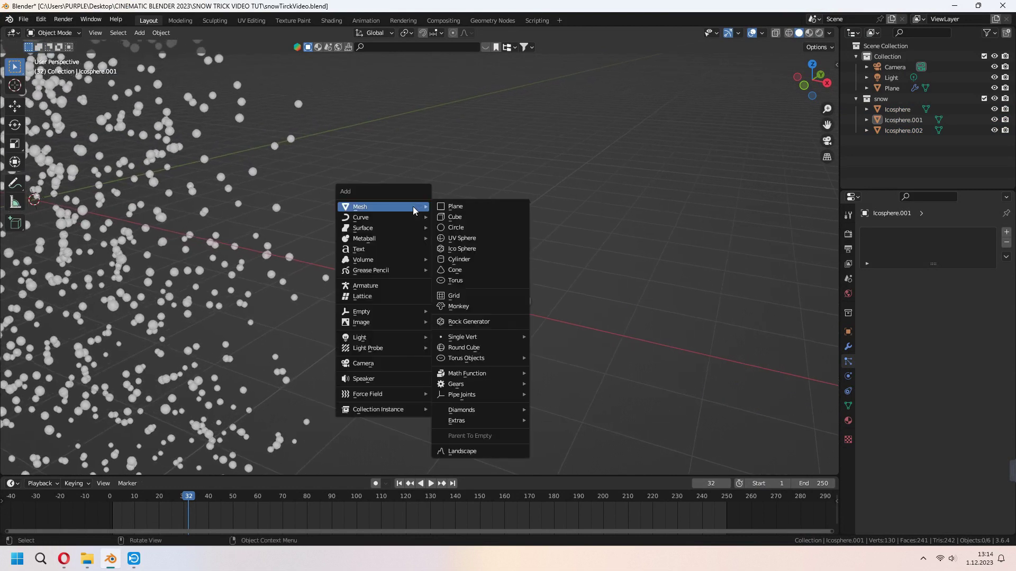
click(455, 206)
key(g)
key(x)
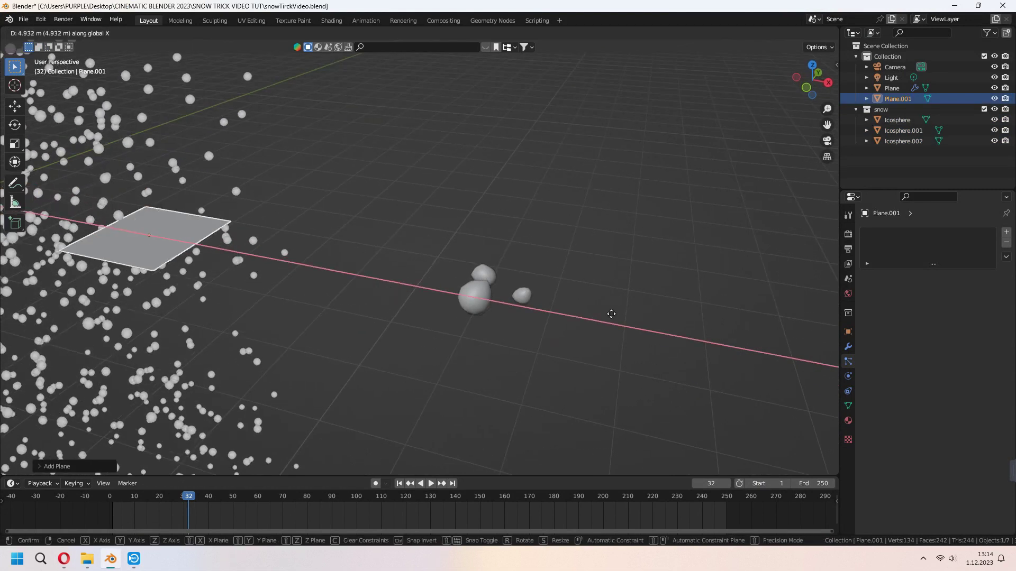
click(770, 339)
Move the new plane about 3.75 m along the Y axis and scale it down to about 0.52
key(g)
key(y)
click(616, 223)
key(s)
click(512, 197)
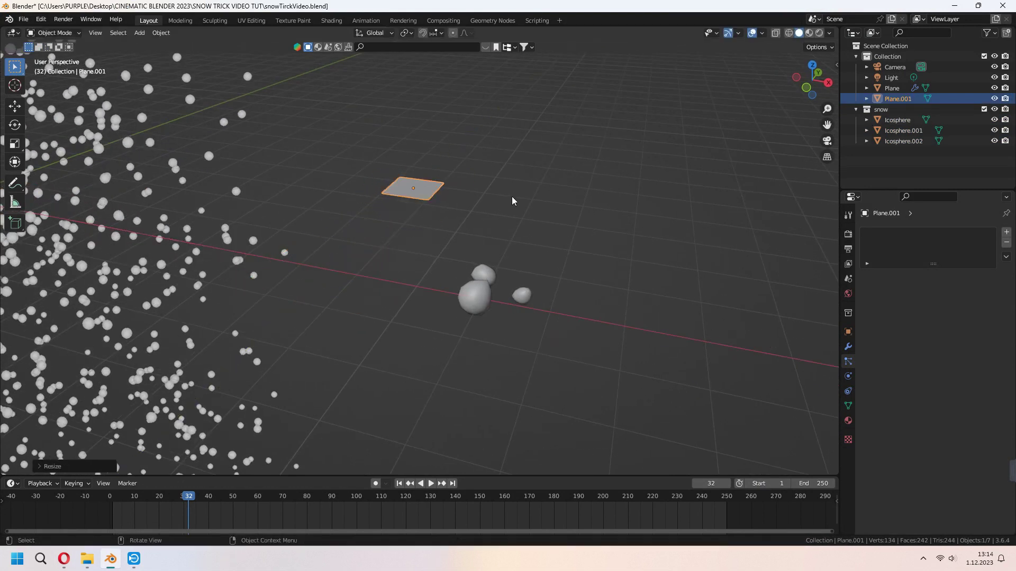
scroll(509, 286, up, 2)
shift+middle_drag(476, 206, 540, 280)
key(KP_Decimal)
scroll(509, 287, down, 2)
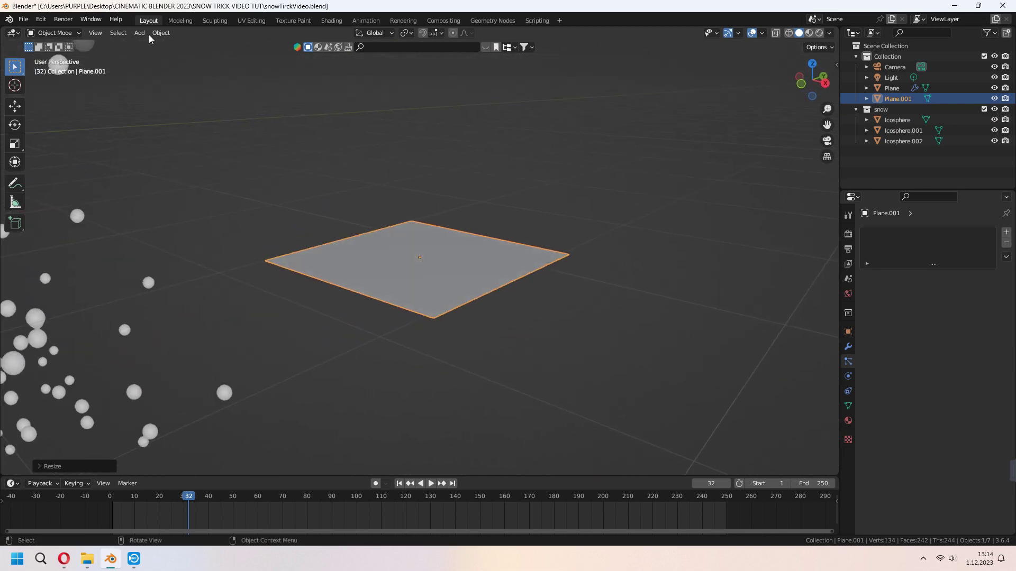
Search the add-on preferences for snow, check the Real Snow add-on's details and close the preferences
click(42, 19)
click(69, 171)
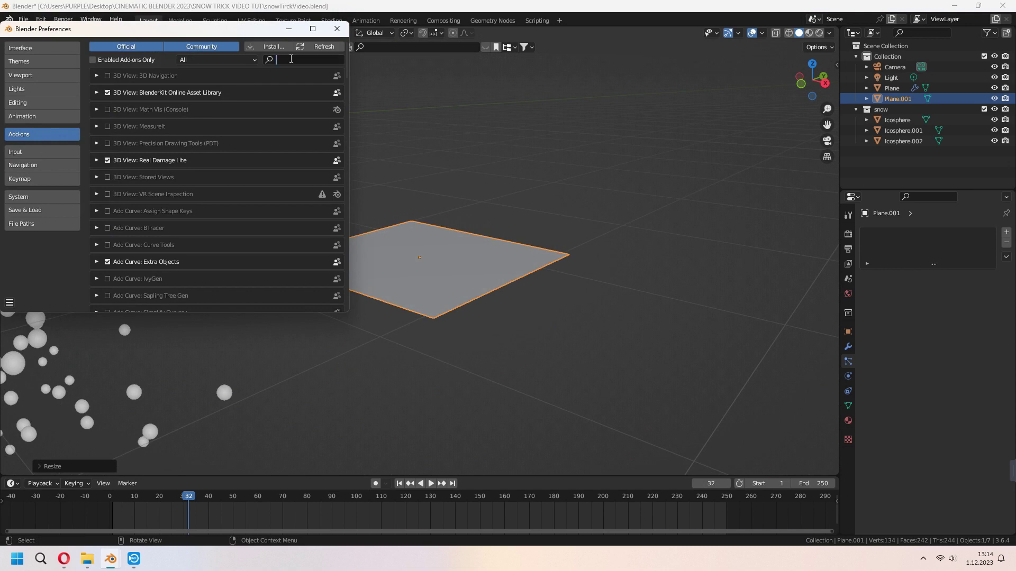
text(snow)
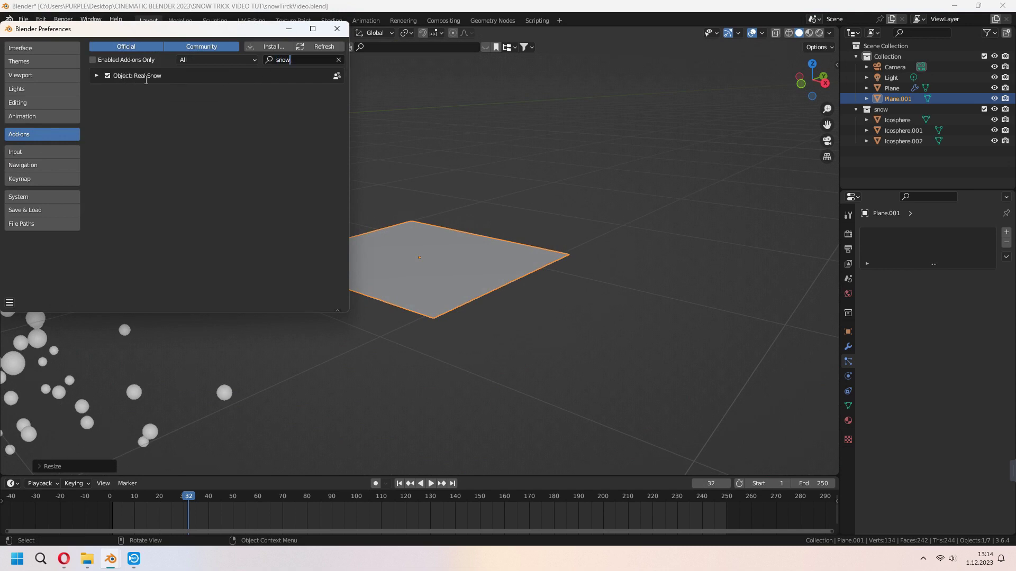
click(96, 76)
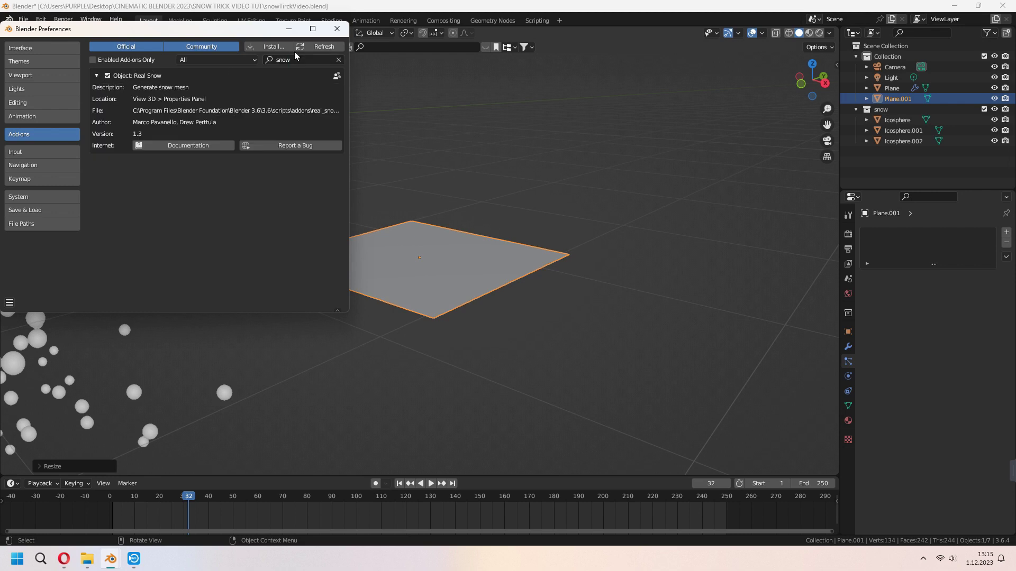
click(337, 29)
Generate snow on the small plane with the Real Snow add-on at 100% coverage and 0.30 height
key(n)
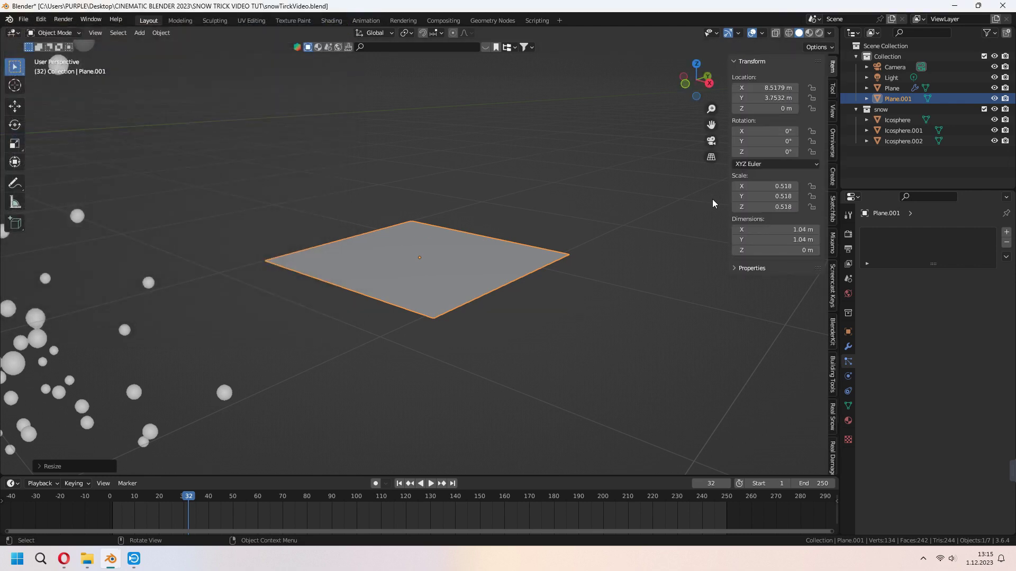
click(833, 420)
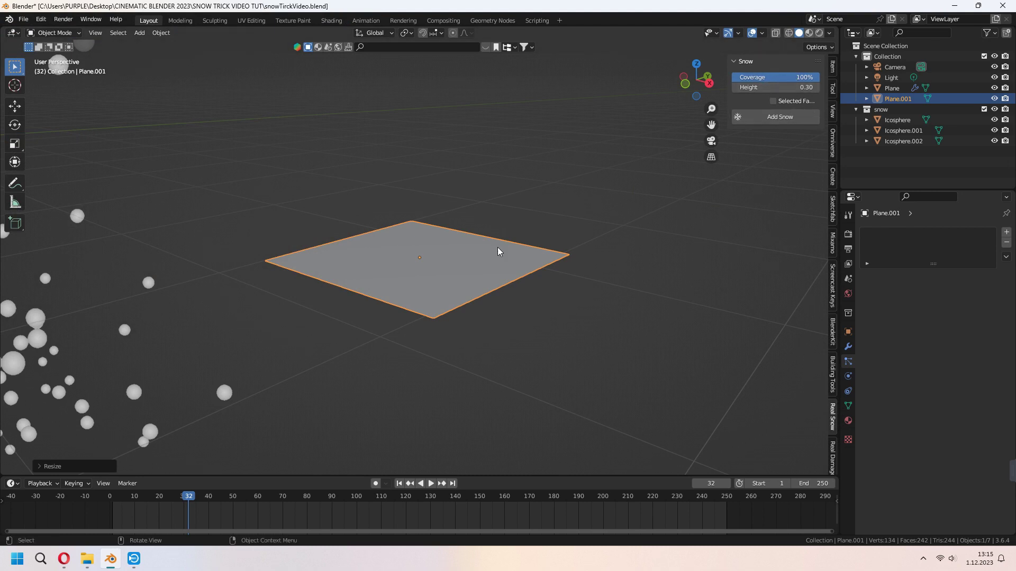
click(764, 122)
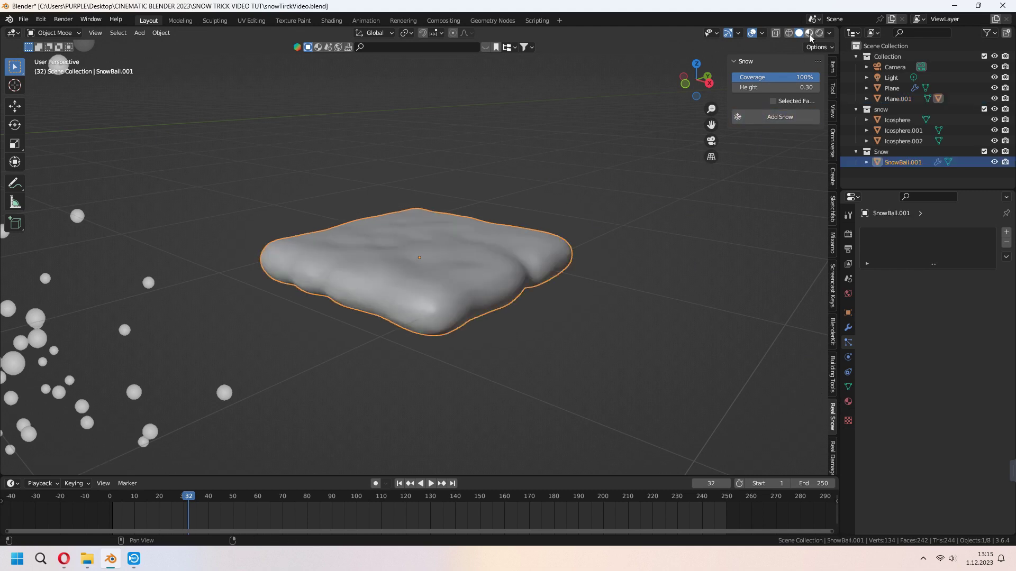
key(n)
Switch the viewport to rendered shading and examine the generated snow's surface up close
middle_drag(678, 171, 623, 214)
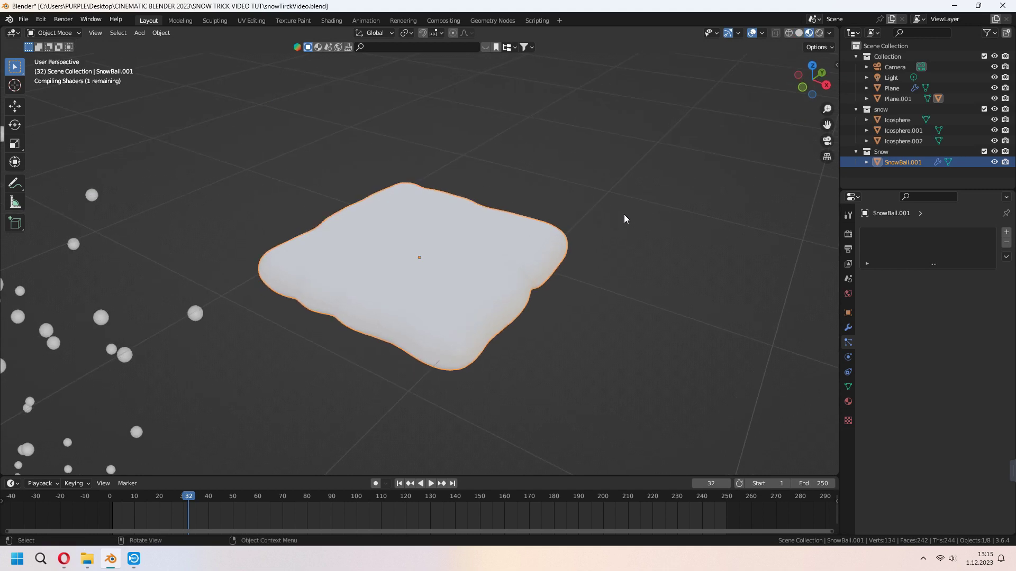
click(821, 32)
scroll(577, 316, up, 3)
scroll(608, 316, up, 2)
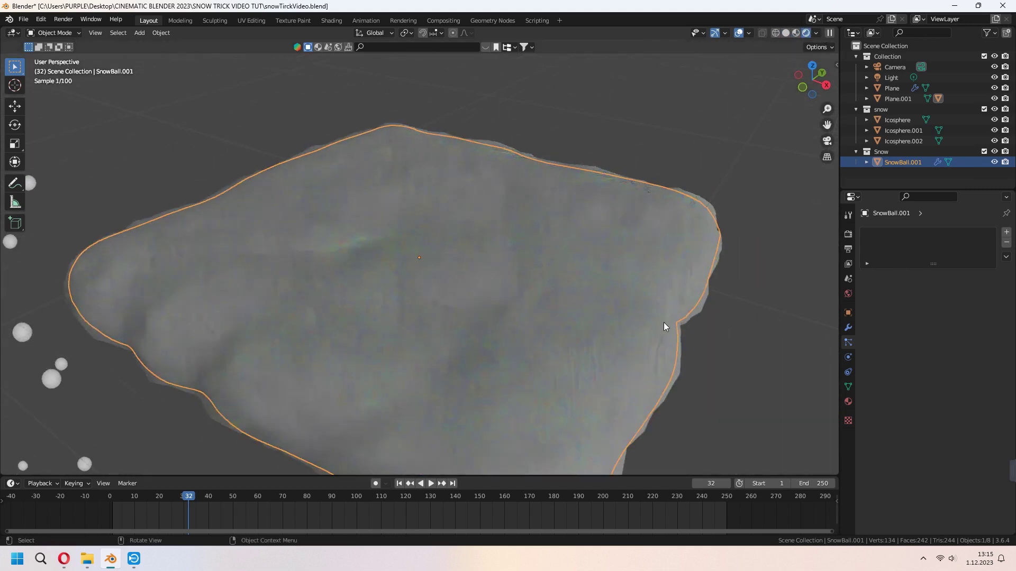
mouse_move(664, 322)
middle_down()
mouse_move(664, 337)
mouse_move(654, 339)
middle_up()
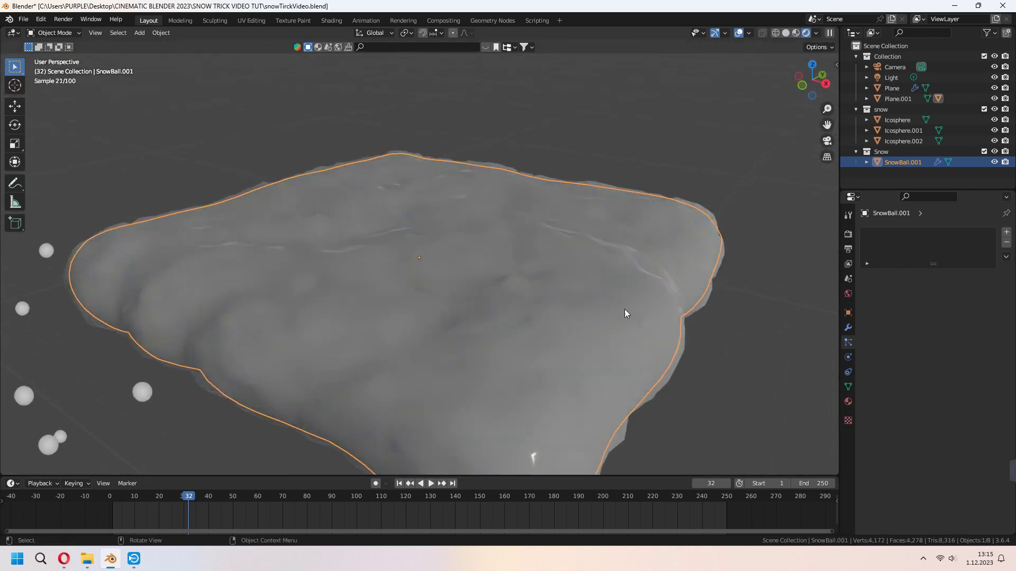
Switch the viewport to material preview and inspect the generated snow and its entry in the material list
click(795, 33)
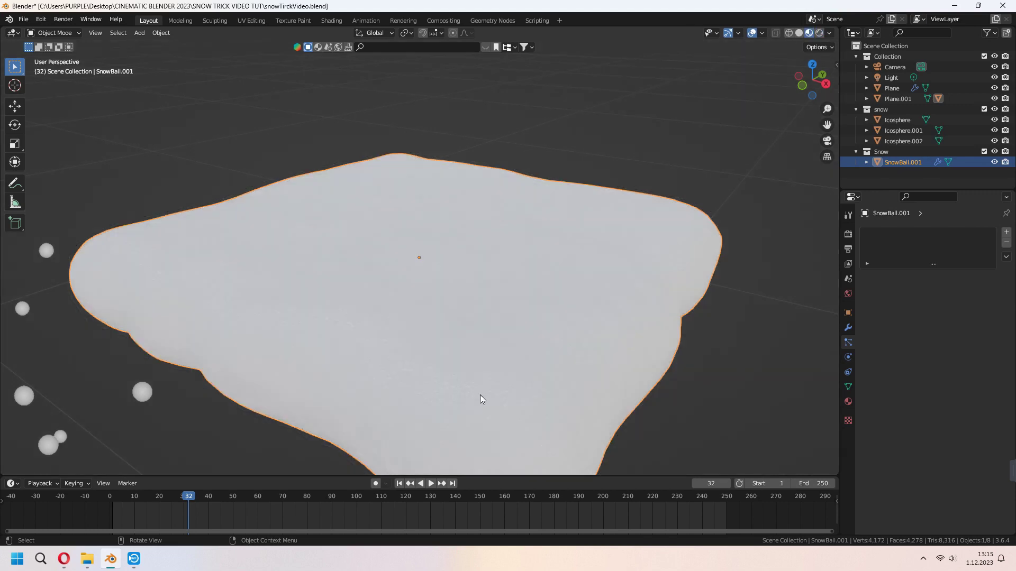
mouse_move(481, 395)
middle_down()
mouse_move(512, 344)
mouse_move(624, 231)
mouse_move(563, 299)
mouse_move(613, 214)
mouse_move(634, 295)
middle_up()
scroll(633, 294, down, 6)
shift+middle_drag(634, 334, 661, 328)
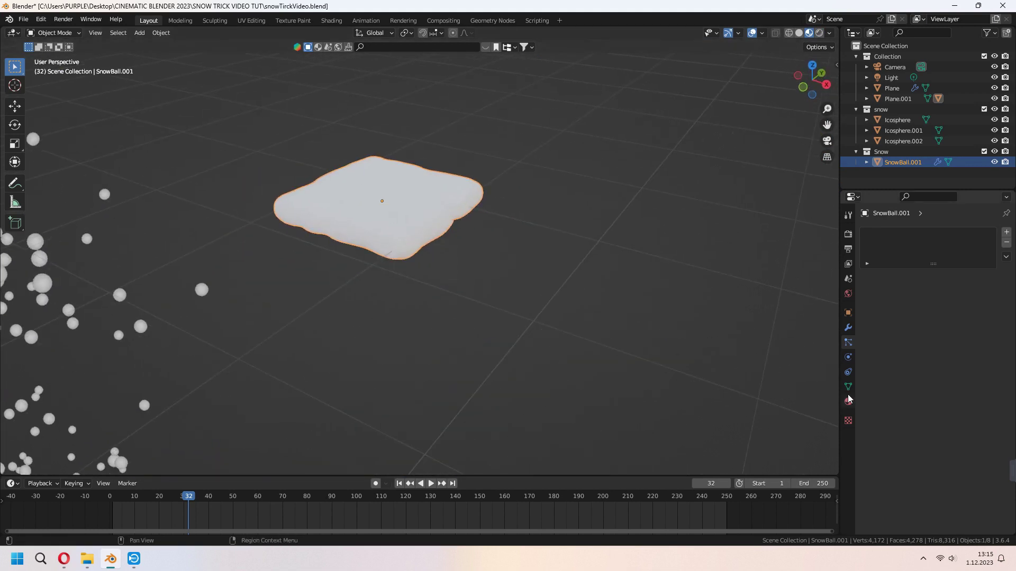
click(848, 402)
click(866, 277)
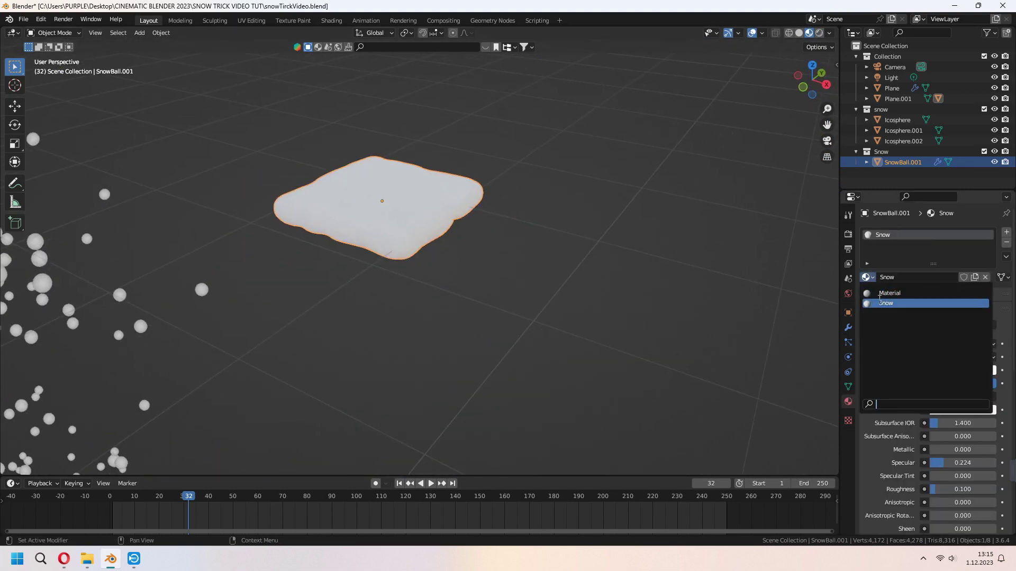
Delete the generated snow object and the small plane beneath it
key(Delete)
click(431, 214)
key(Delete)
Assign the existing Snow material to the largest icosphere and inspect its surface up close
shift+middle_drag(431, 214, 561, 353)
shift+middle_drag(415, 466, 444, 304)
click(426, 290)
scroll(427, 290, up, 8)
scroll(508, 329, down, 6)
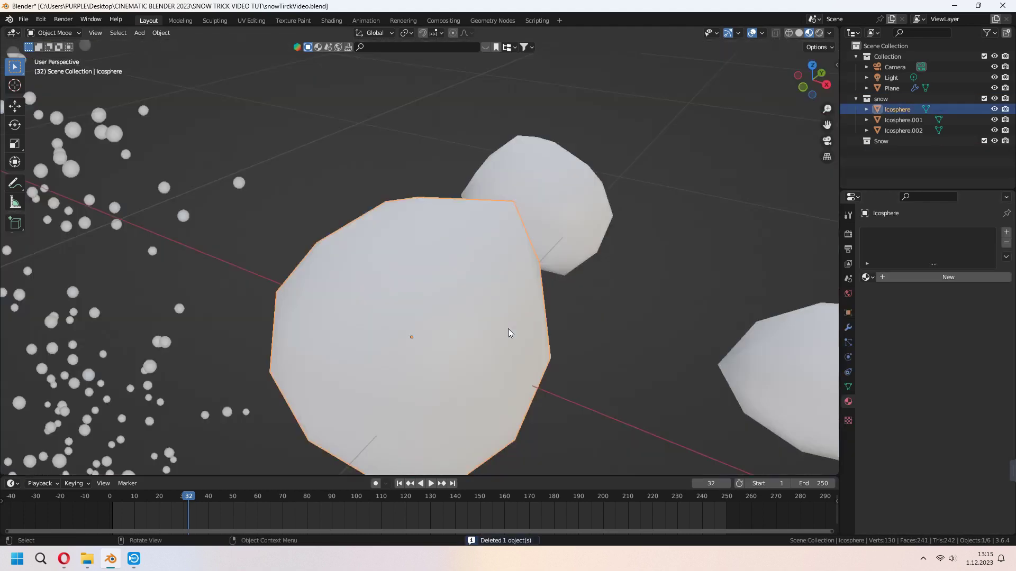
shift+middle_drag(511, 333, 497, 322)
click(868, 277)
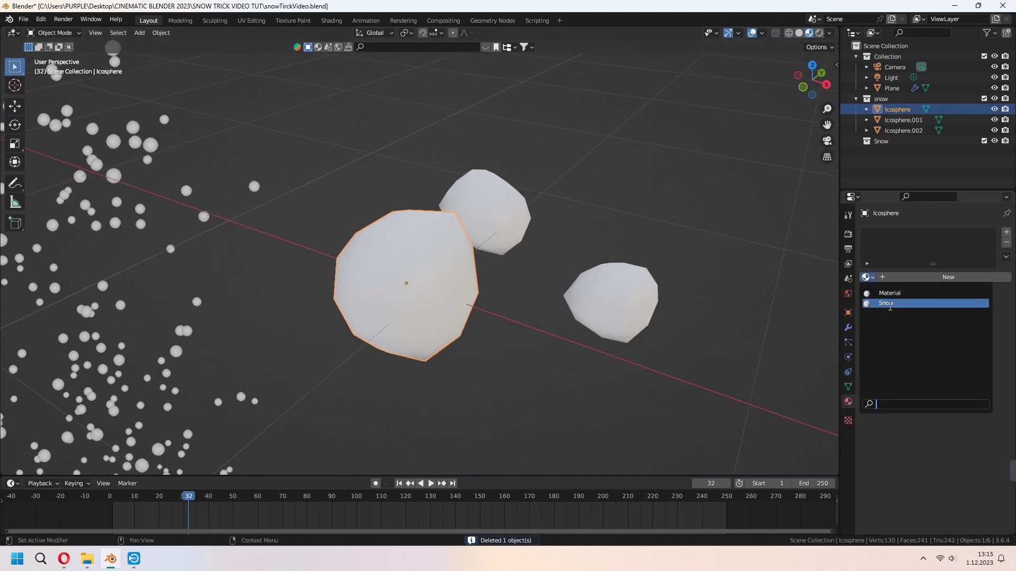
click(890, 304)
scroll(460, 281, up, 5)
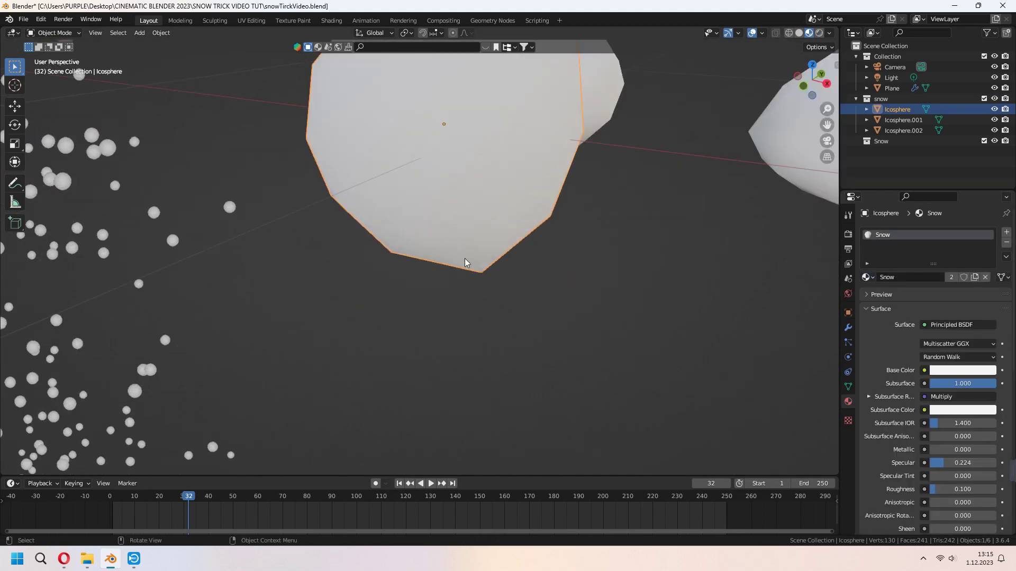
middle_drag(464, 259, 570, 225)
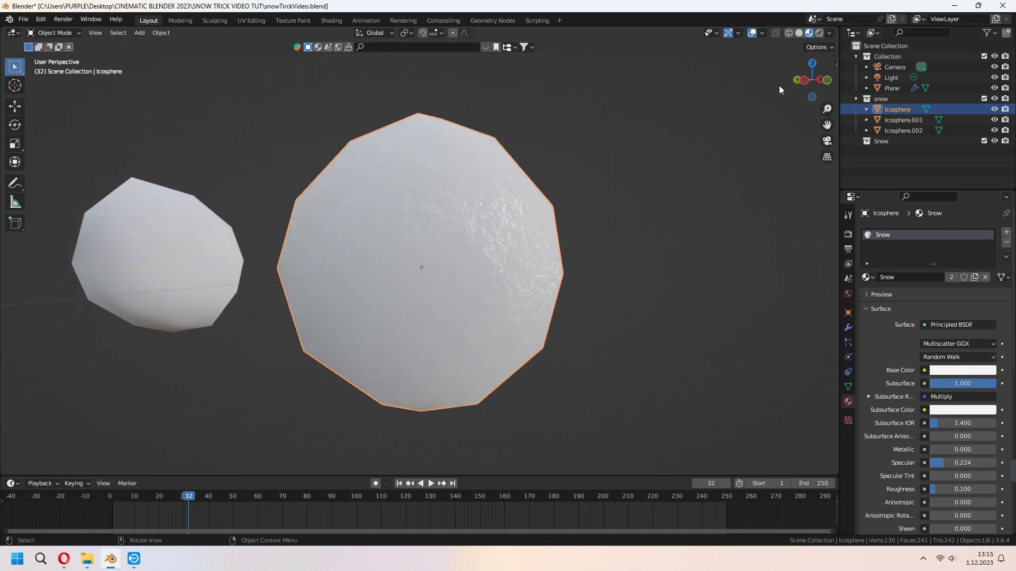
Check the icosphere in rendered shading and change the render engine to Eevee
click(822, 33)
click(848, 234)
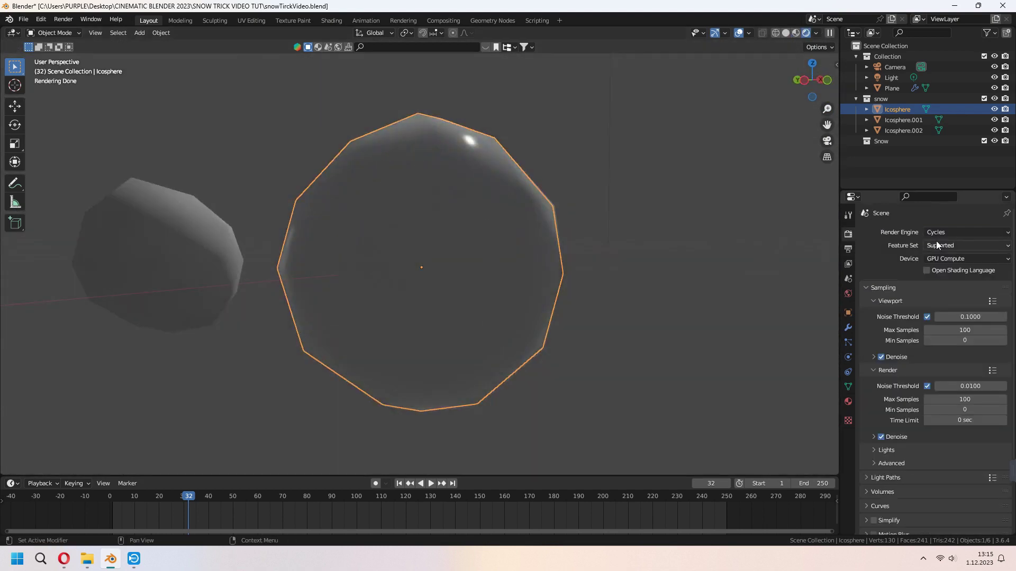
click(938, 232)
click(948, 242)
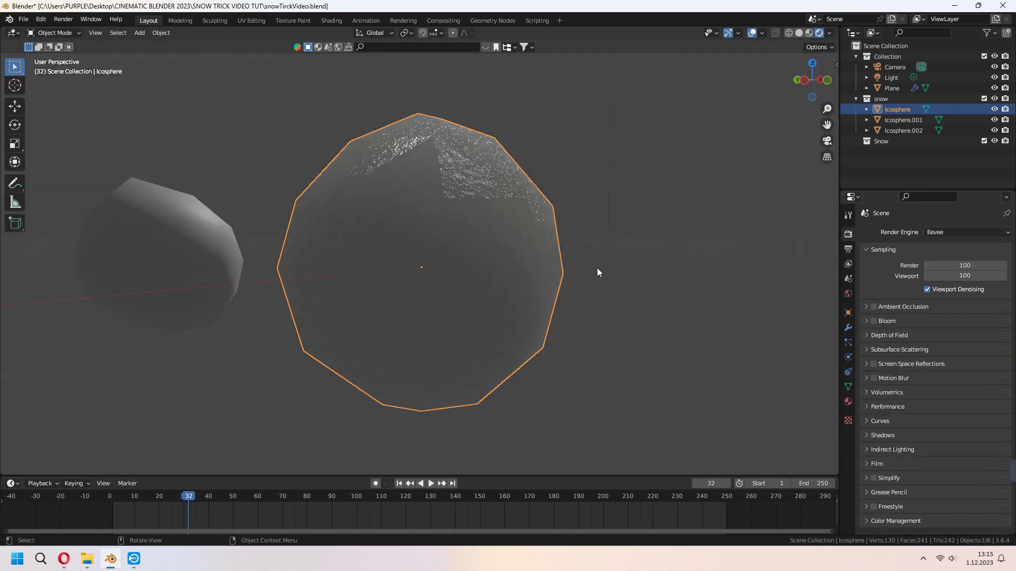
mouse_move(597, 268)
middle_down()
mouse_move(470, 221)
mouse_move(611, 296)
mouse_move(666, 186)
middle_up()
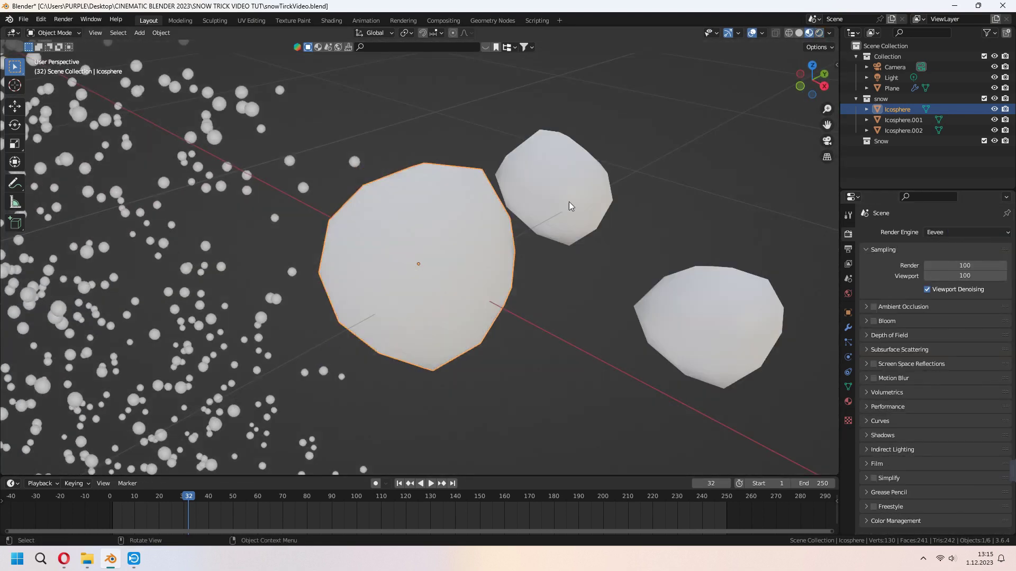
Link the largest icosphere's Snow material to the two smaller icospheres
scroll(570, 201, down, 2)
click(527, 291)
shift+click(455, 193)
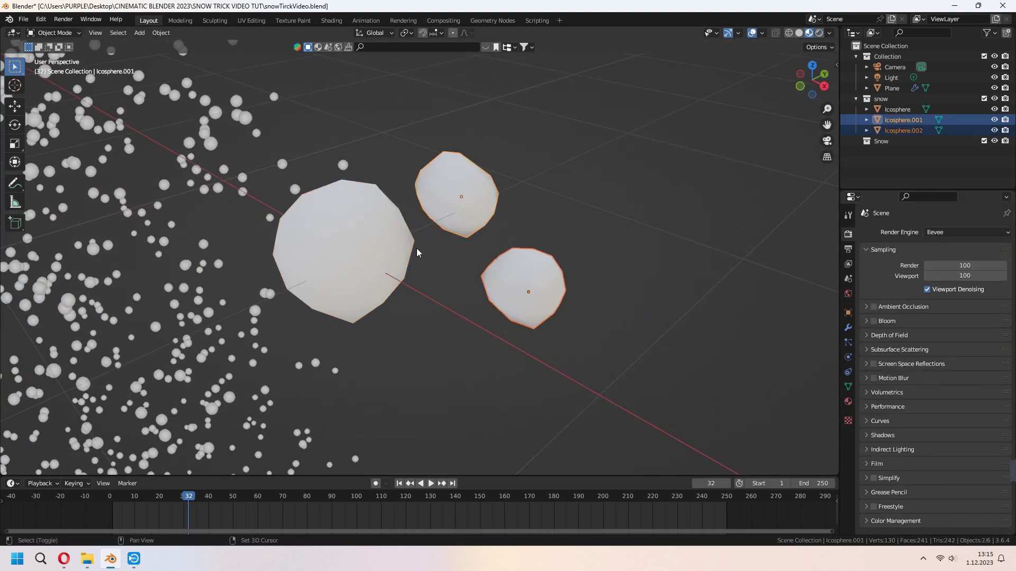
shift+click(370, 271)
key(ctrl+l)
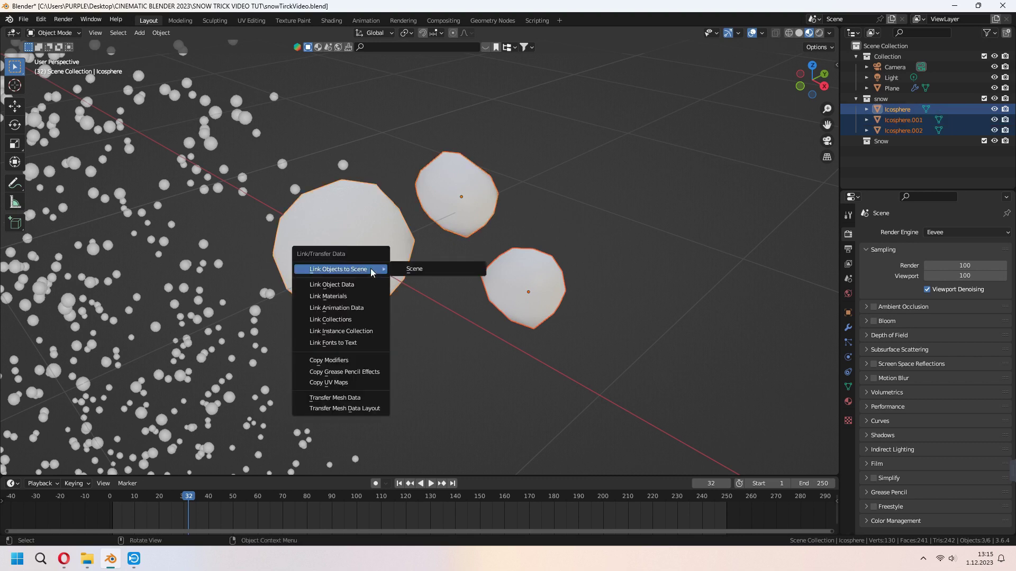
click(358, 300)
middle_drag(358, 300, 410, 328)
scroll(493, 300, up, 5)
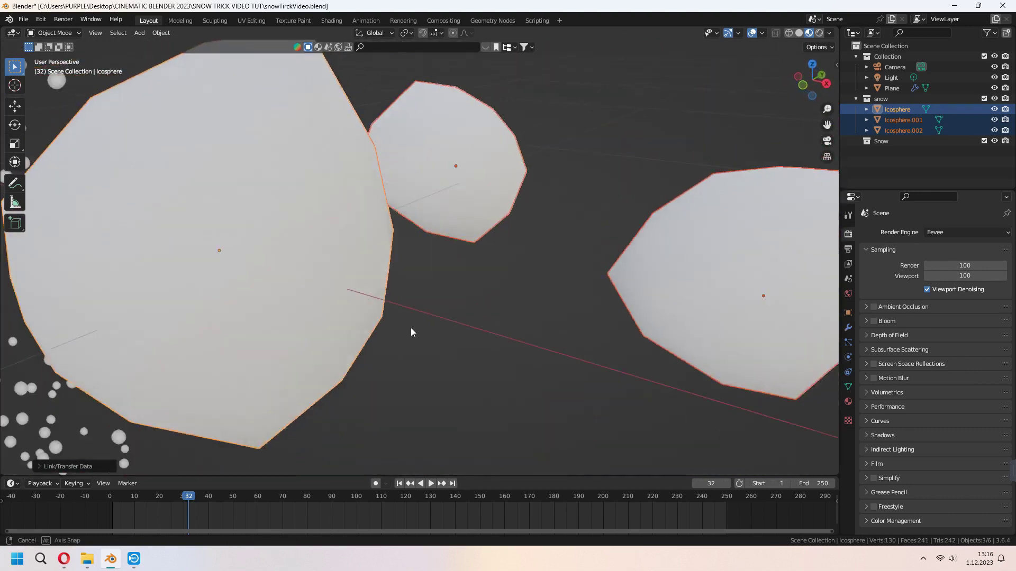
Move the three icospheres along the X axis, farther away from the falling particles
scroll(472, 271, down, 15)
middle_drag(496, 348, 544, 334)
drag(443, 233, 532, 303)
key(g)
key(x)
click(574, 304)
Turn off Show Emitter in the emitter plane's particle render settings and return to the start of the animation
scroll(512, 301, up, 1)
shift+middle_drag(275, 286, 555, 333)
middle_drag(555, 334, 594, 286)
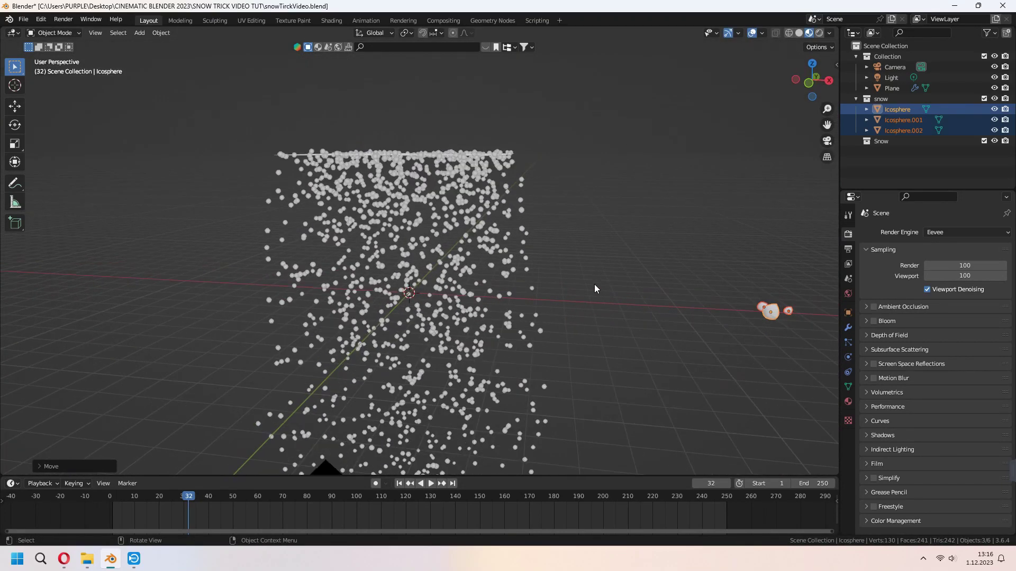
click(477, 158)
click(848, 343)
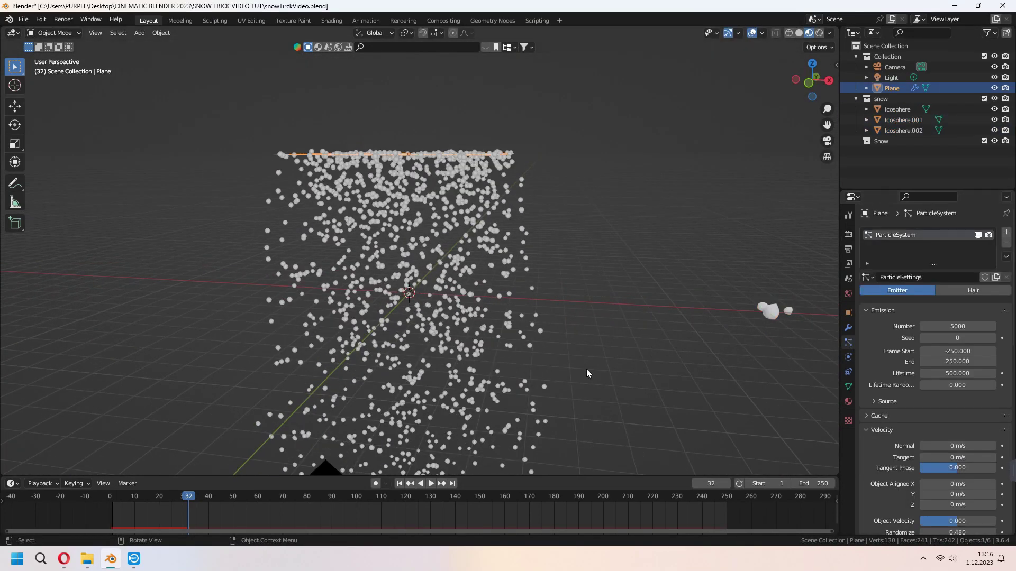
middle_drag(586, 369, 578, 364)
scroll(889, 405, down, 12)
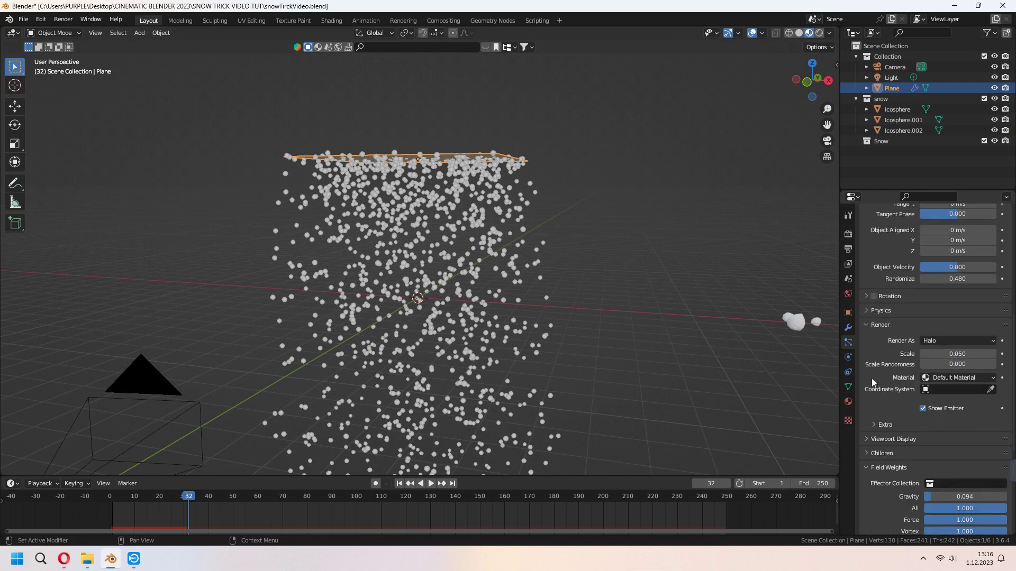
click(922, 408)
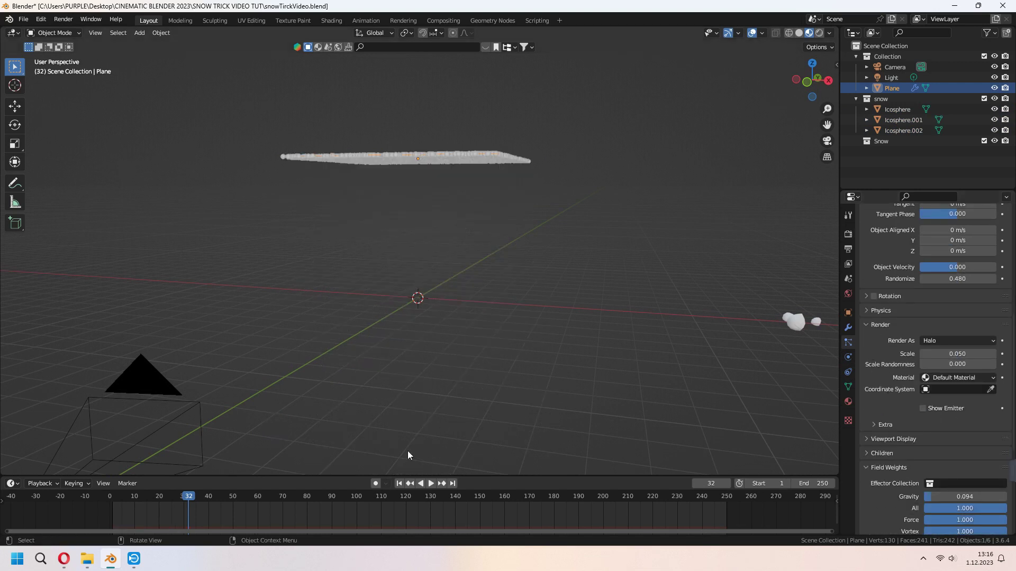
click(397, 484)
Render the plane's particles as a collection, using the lowercase snow collection as the instance collection
click(952, 341)
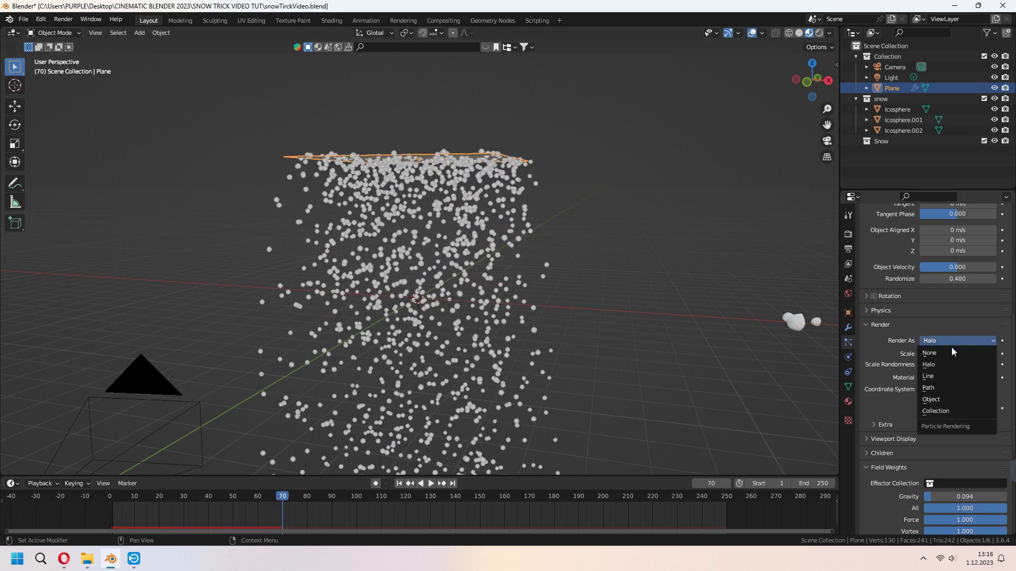
click(941, 412)
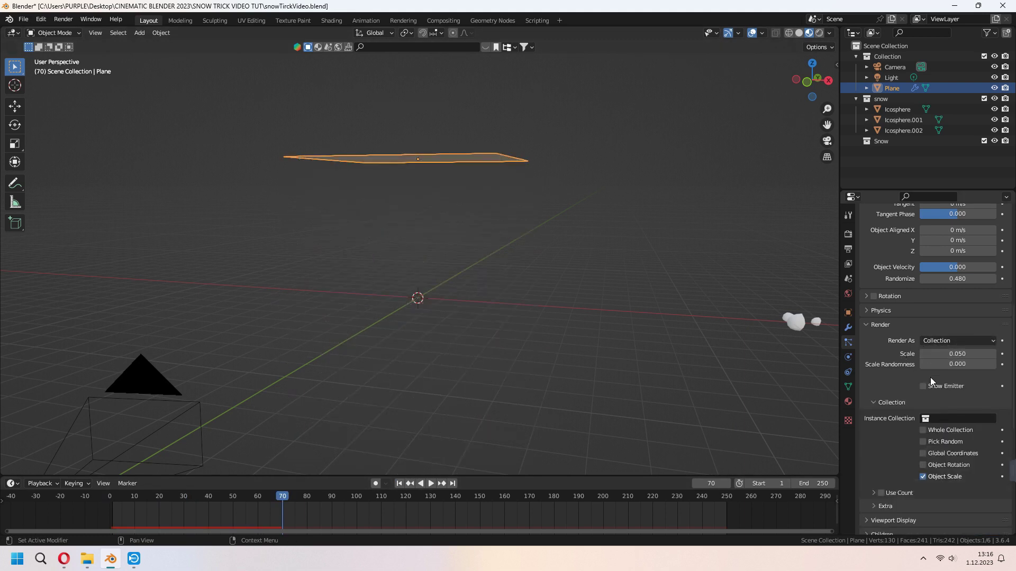
click(948, 417)
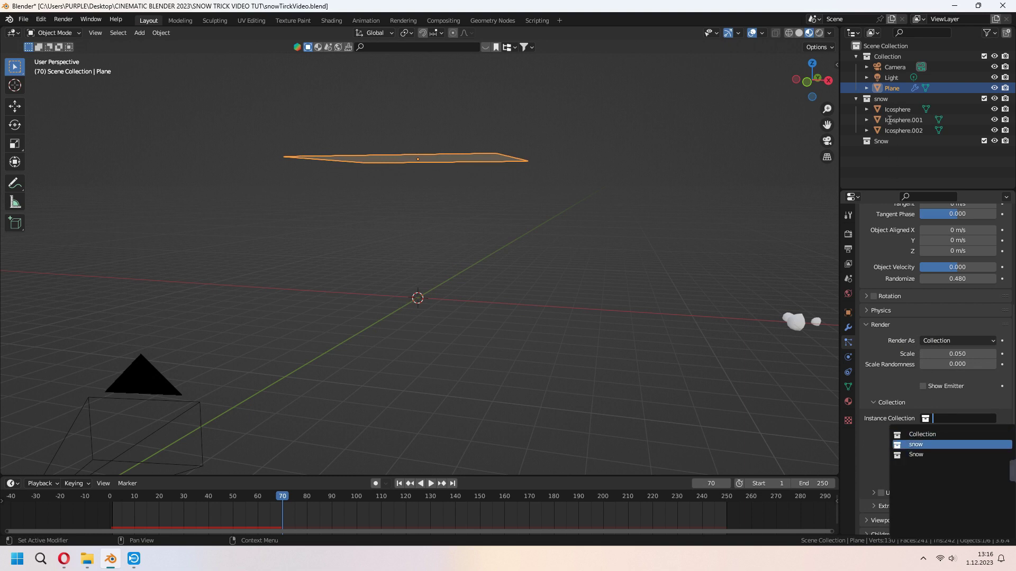
click(924, 445)
middle_drag(698, 365, 639, 334)
scroll(639, 335, up, 3)
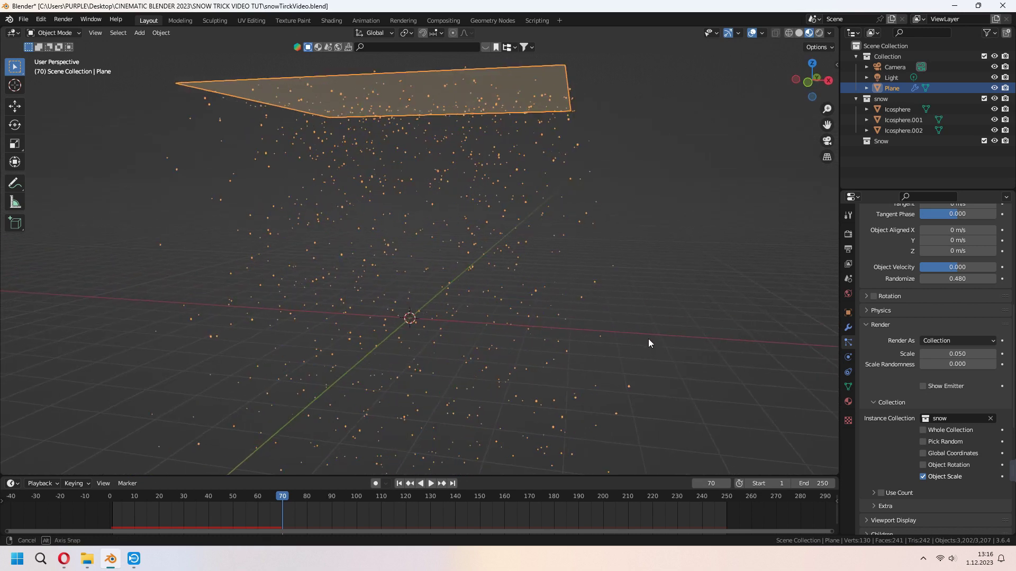
Set the particle scale to 0.170 and scale randomness to 0.510, previewing the snowfall with playback
click(679, 324)
scroll(680, 324, up, 1)
key(space)
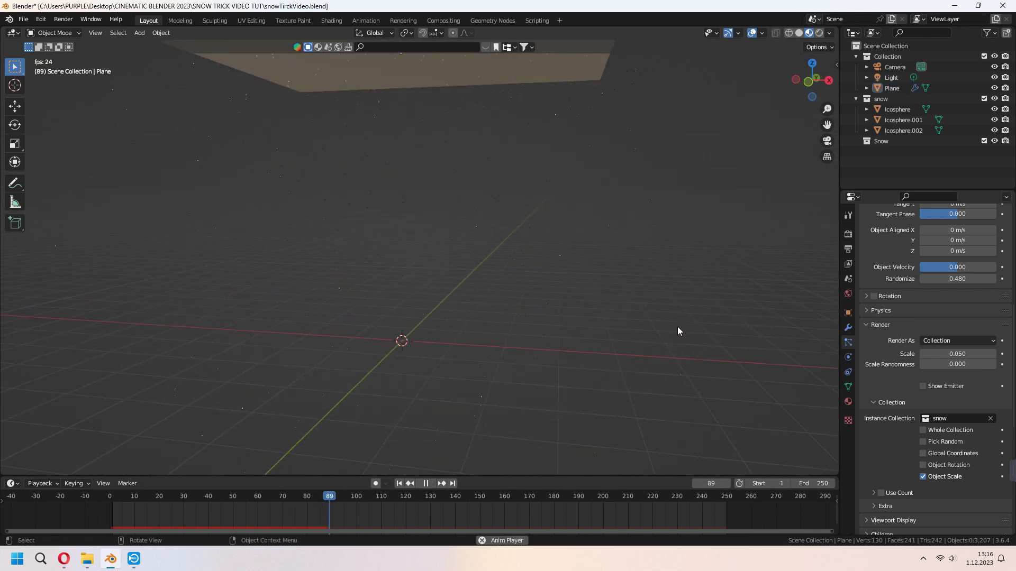
key(space)
mouse_move(958, 353)
mouse_down()
mouse_move(984, 354)
mouse_move(935, 364)
mouse_move(959, 364)
mouse_up()
key(space)
key(space)
key(space)
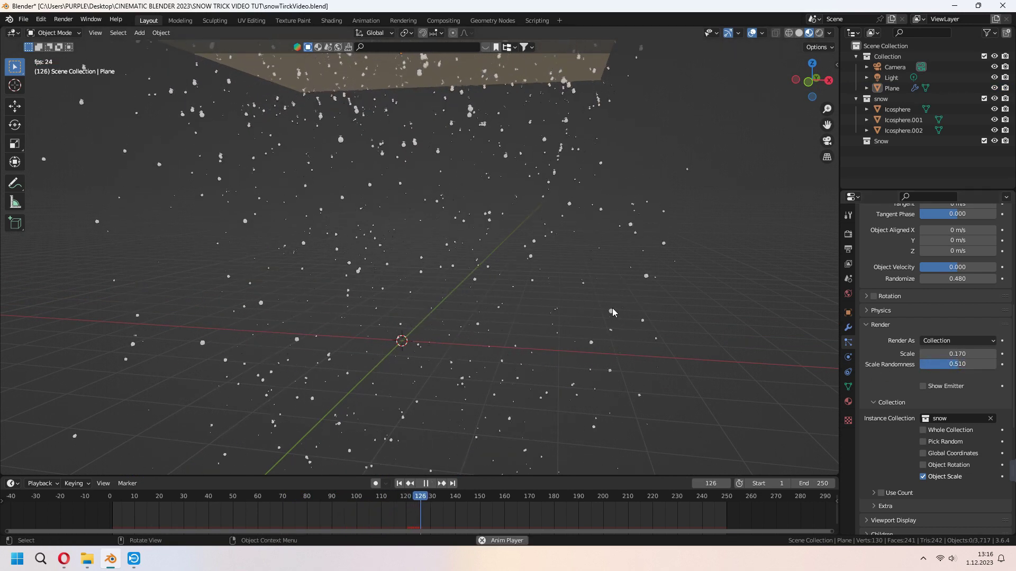
Play the snowfall from the camera view and check it in rendered shading
key(KP_0)
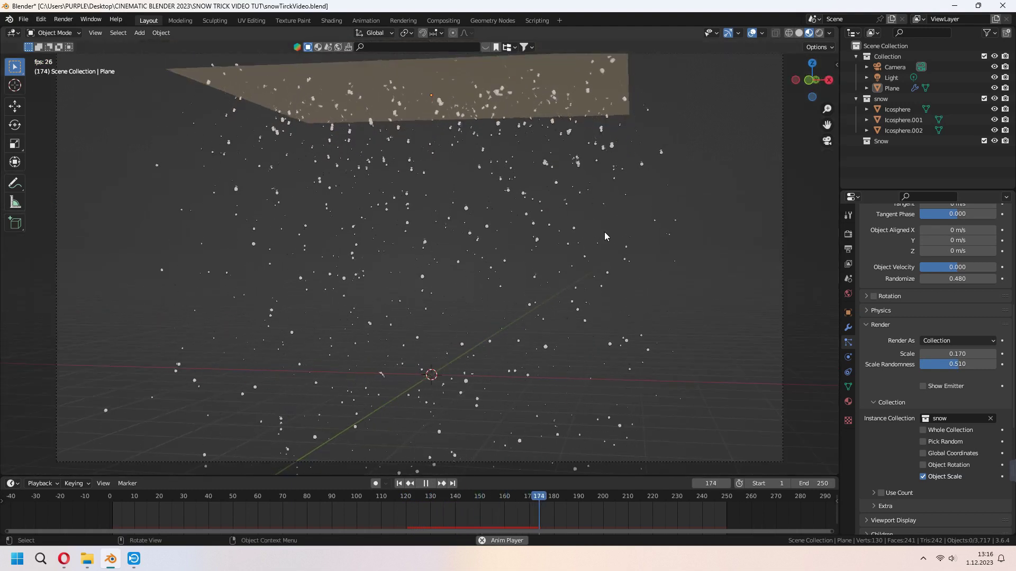
key(space)
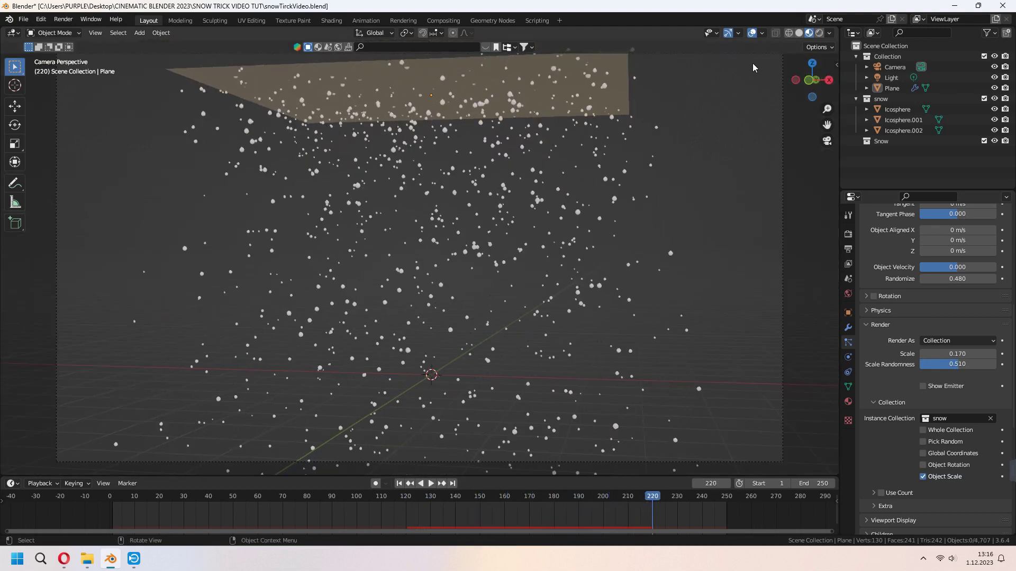
click(818, 33)
key(space)
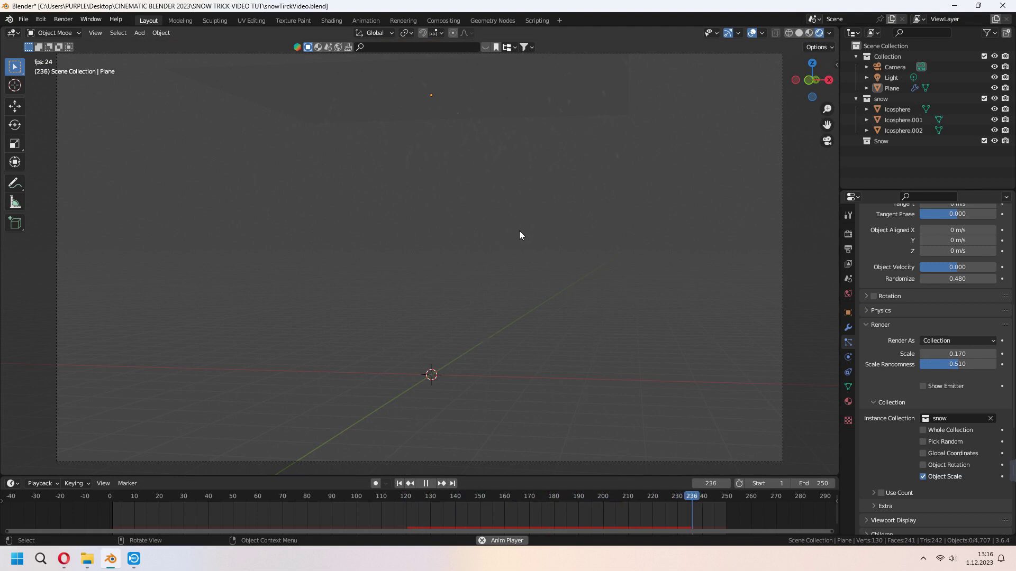
key(space)
Raise the world background color's value to 0.115 and play the animation
click(848, 293)
click(953, 304)
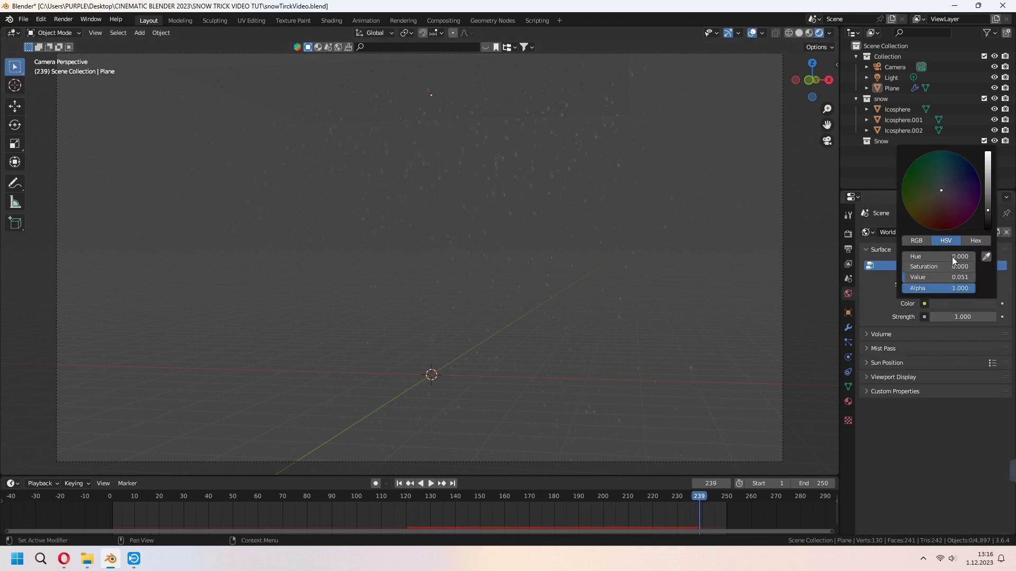
drag(981, 210, 987, 200)
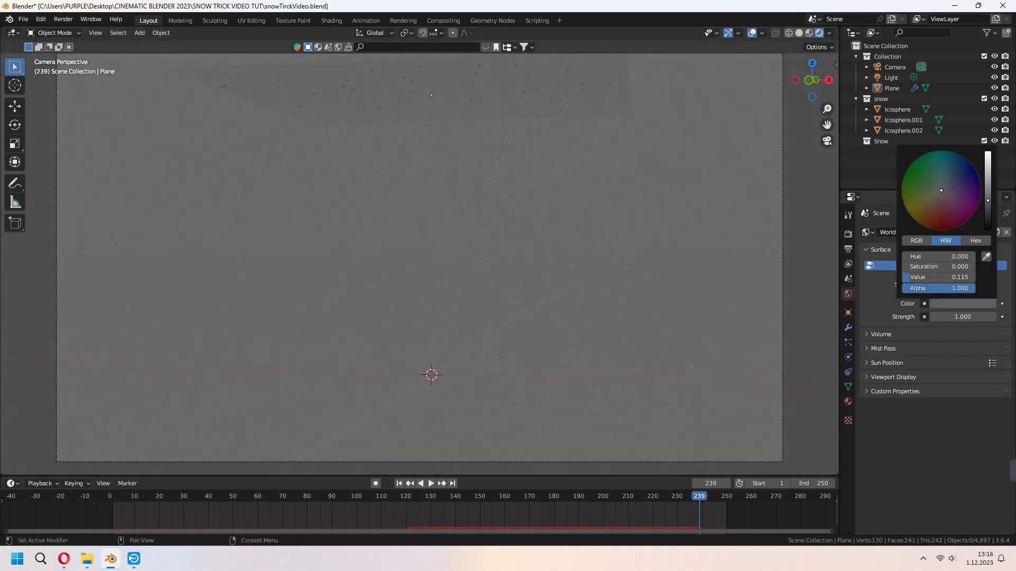
key(space)
key(space)
In the Shading workspace, add a Sky Texture to the world nodes and connect it to the Background color
middle_drag(621, 276, 616, 297)
click(328, 20)
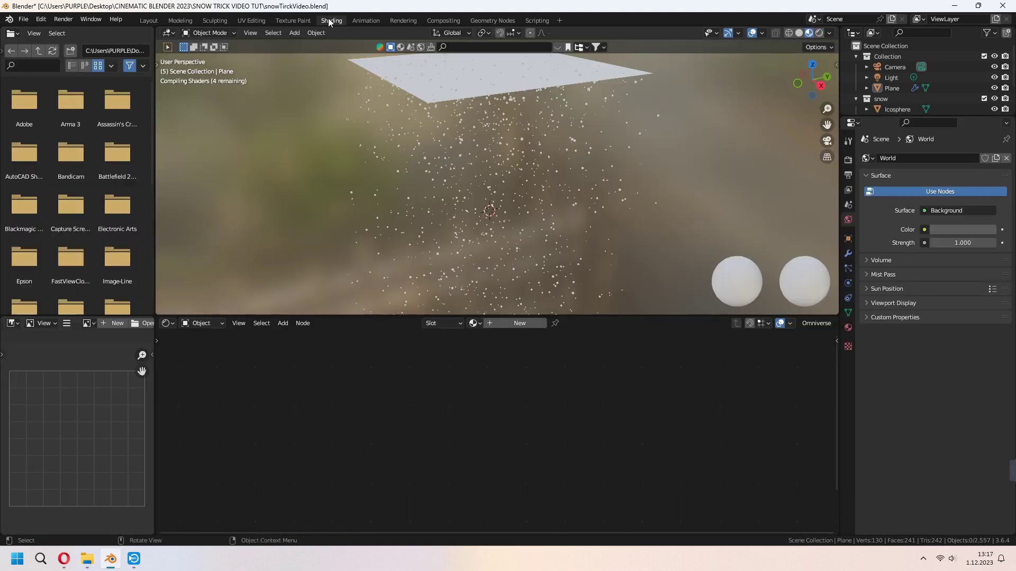
click(214, 322)
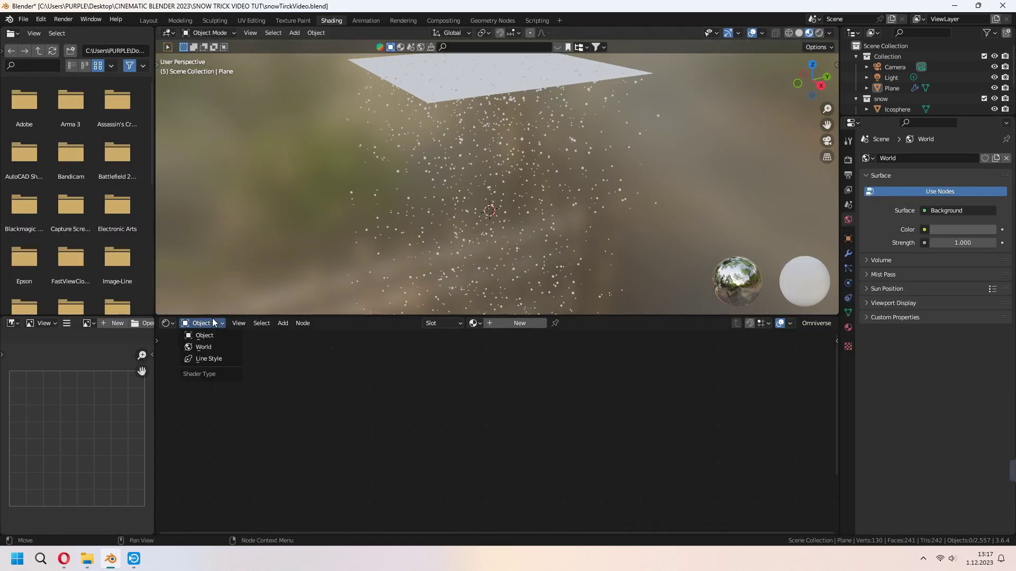
click(221, 347)
key(shift+a)
text(sk)
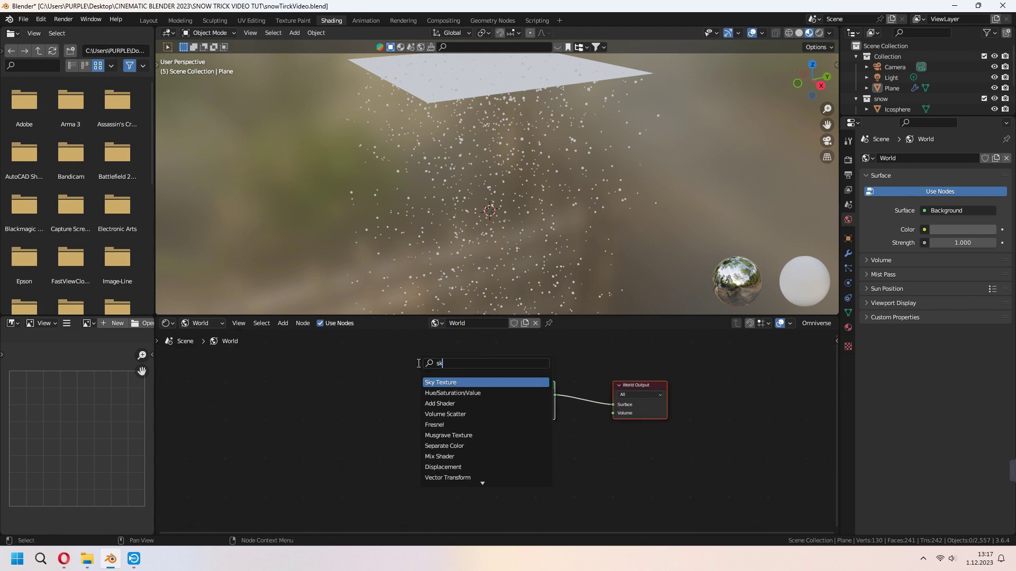
text(y)
key(Return)
drag(404, 376, 500, 405)
Lower the Sky Texture's sun elevation in rendered shading and play the animation
click(819, 32)
mouse_move(587, 230)
middle_down()
mouse_move(603, 200)
mouse_move(591, 213)
middle_up()
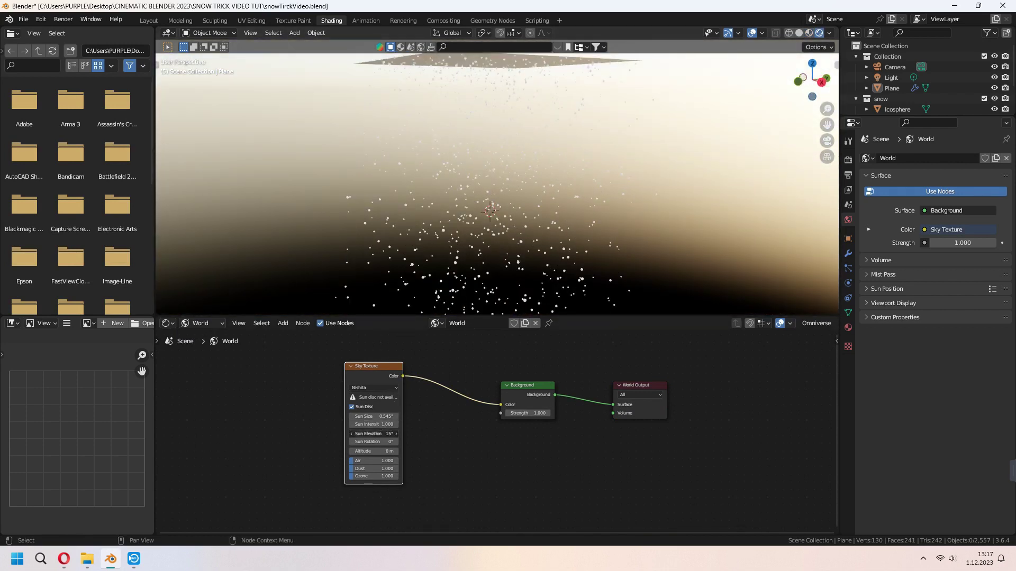
drag(374, 434, 344, 434)
key(space)
Return to the Layout workspace and add a new plane at the 3D cursor below the emitter
click(148, 20)
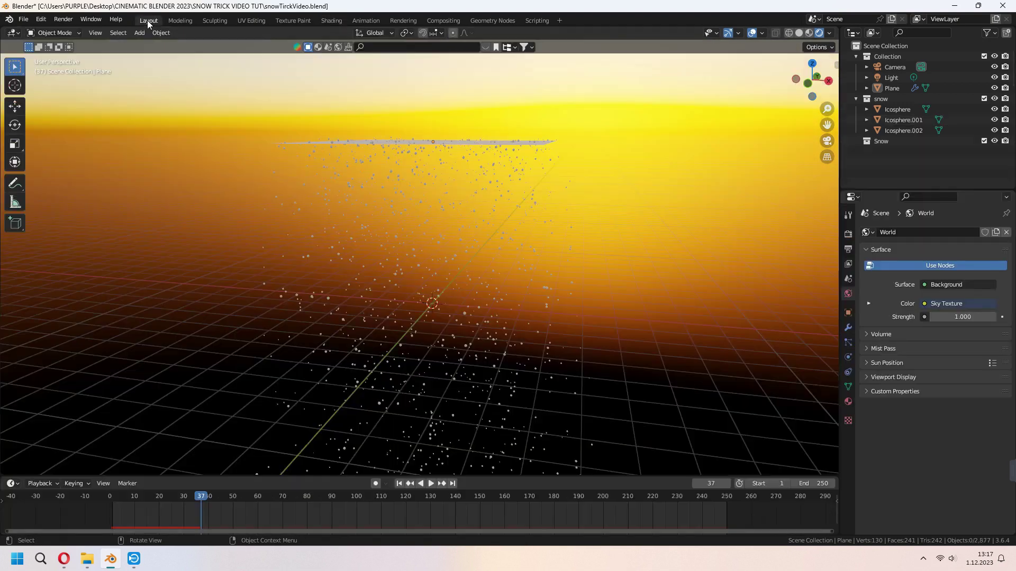
middle_drag(538, 216, 544, 212)
key(KP_0)
key(shift+a)
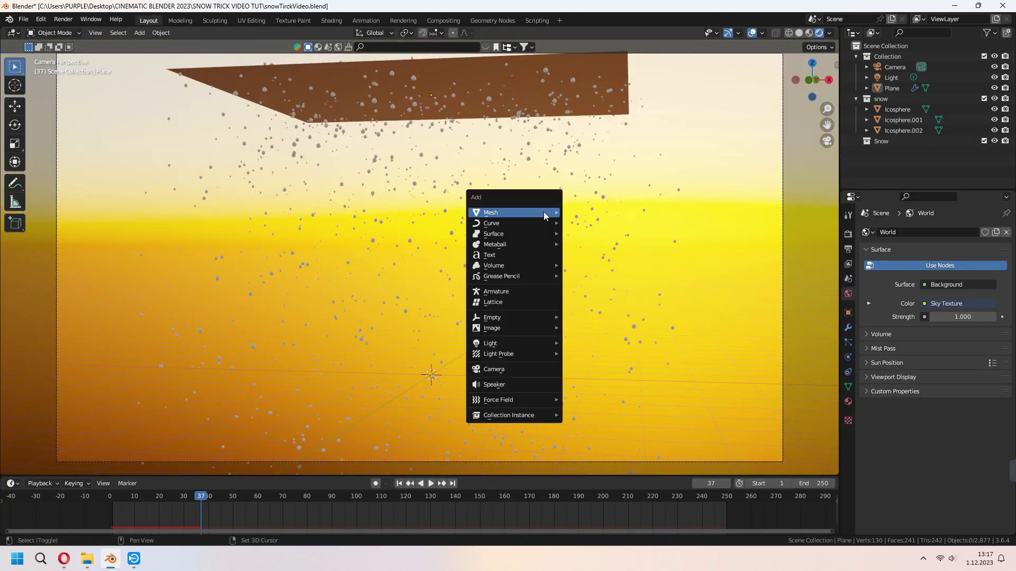
click(586, 212)
middle_drag(606, 291, 550, 319)
scroll(551, 320, down, 3)
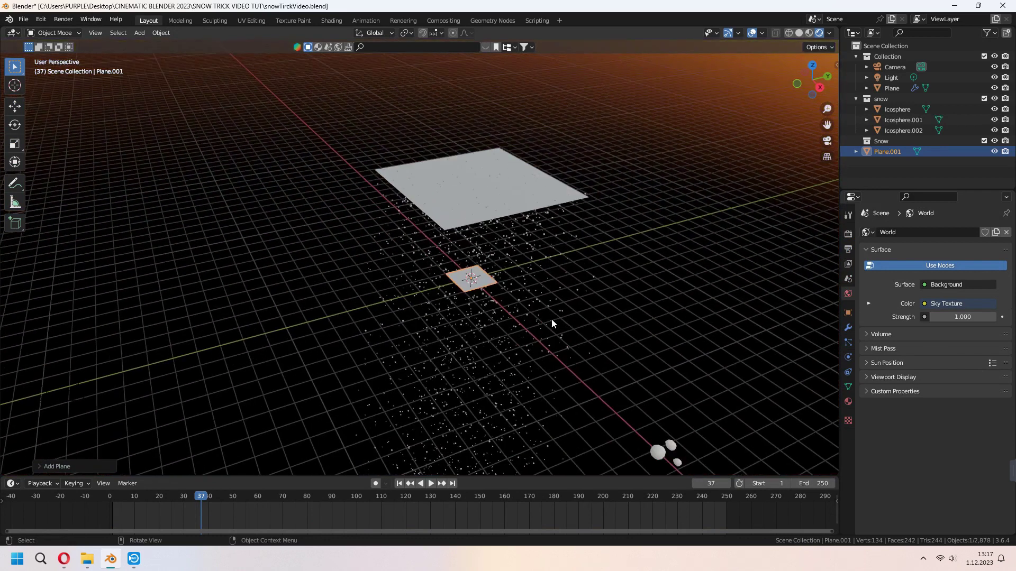
Stand the new plane upright behind the snowfall by rotating it 90 degrees about X, enlarging it and moving it along Y
key(g)
key(y)
click(672, 267)
text(rx90)
key(Return)
key(s)
click(535, 290)
key(g)
key(y)
click(576, 269)
In camera view, enlarge the upright plane and shift it so it fills the whole camera frame as a backdrop
key(KP_0)
key(s)
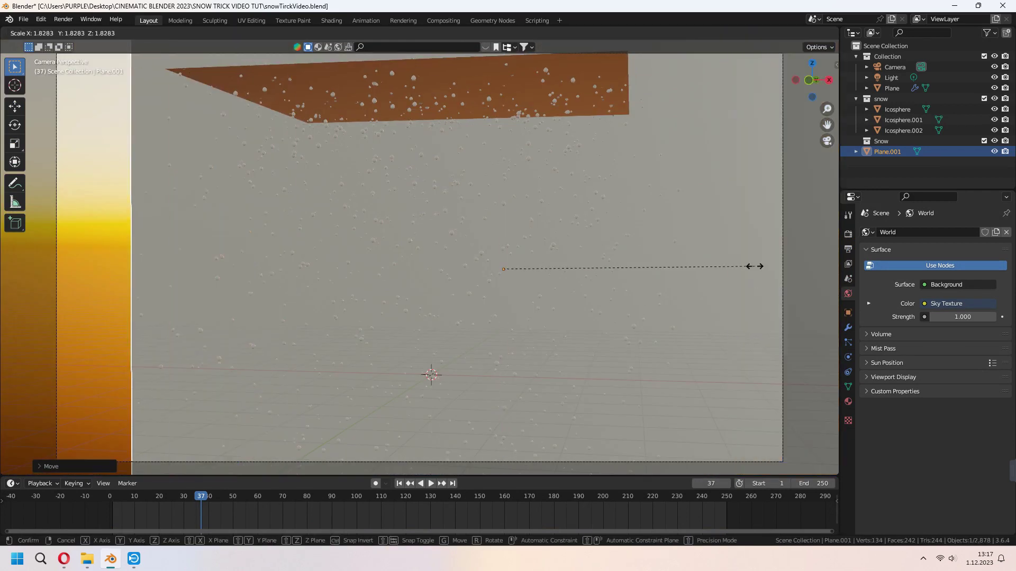
click(749, 266)
key(g)
click(668, 282)
Give the backdrop plane a new material with a black base color
click(848, 401)
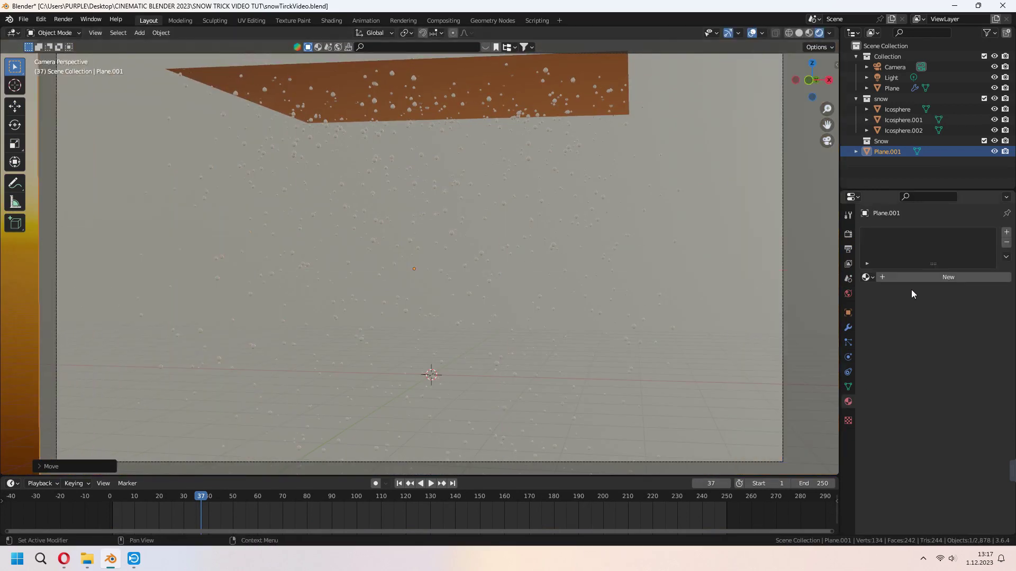
double_click(948, 278)
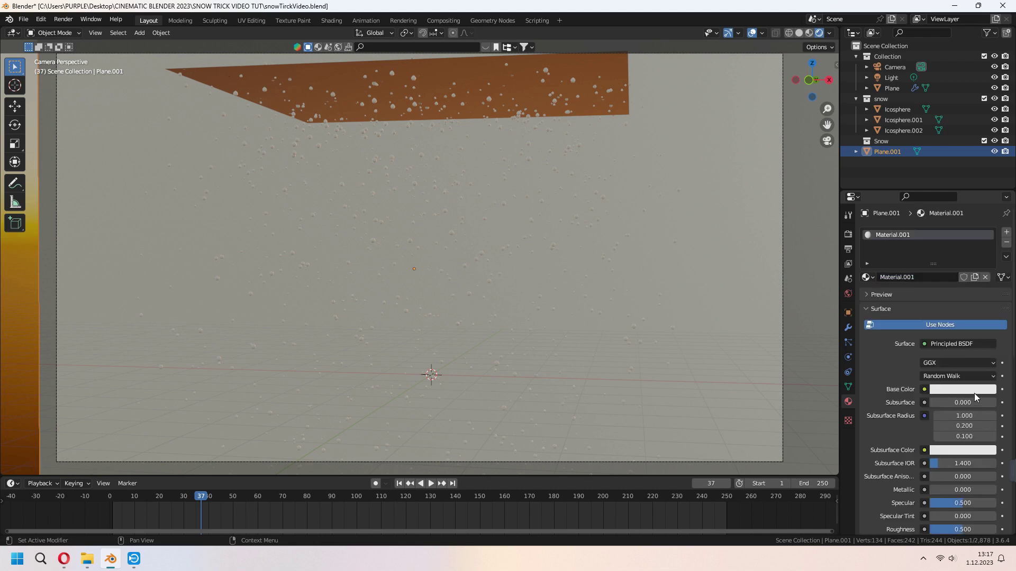
click(974, 391)
drag(991, 305, 992, 320)
click(413, 295)
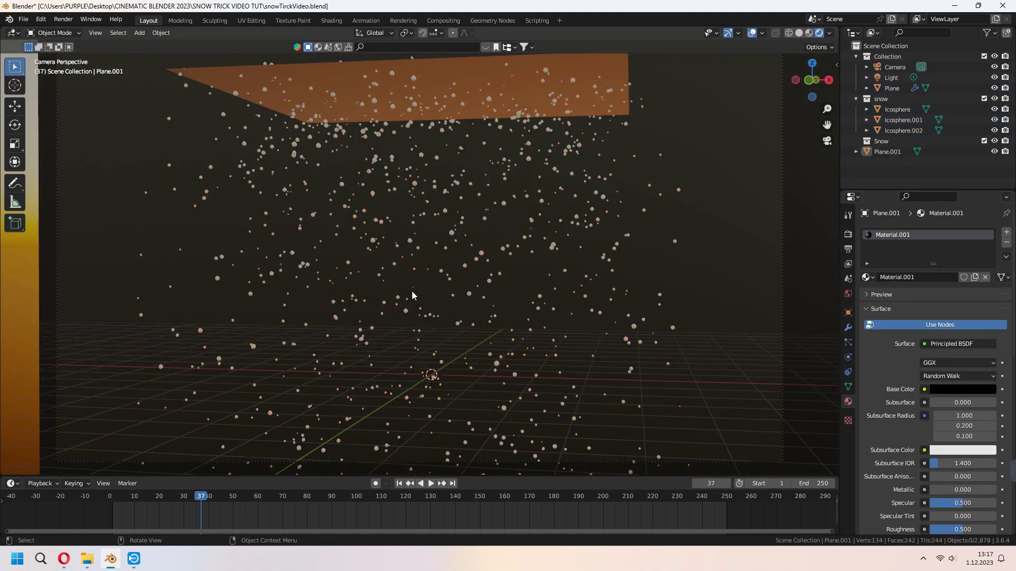
Play the animation and reframe the camera on the falling snow with walk navigation
key(space)
key(q)
click(531, 286)
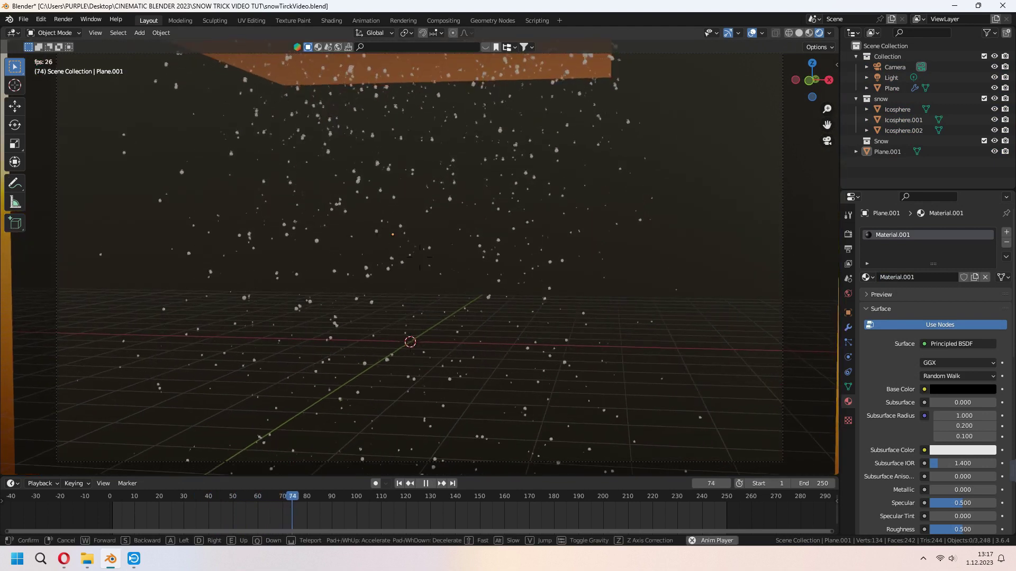
key(w)
click(503, 200)
key(space)
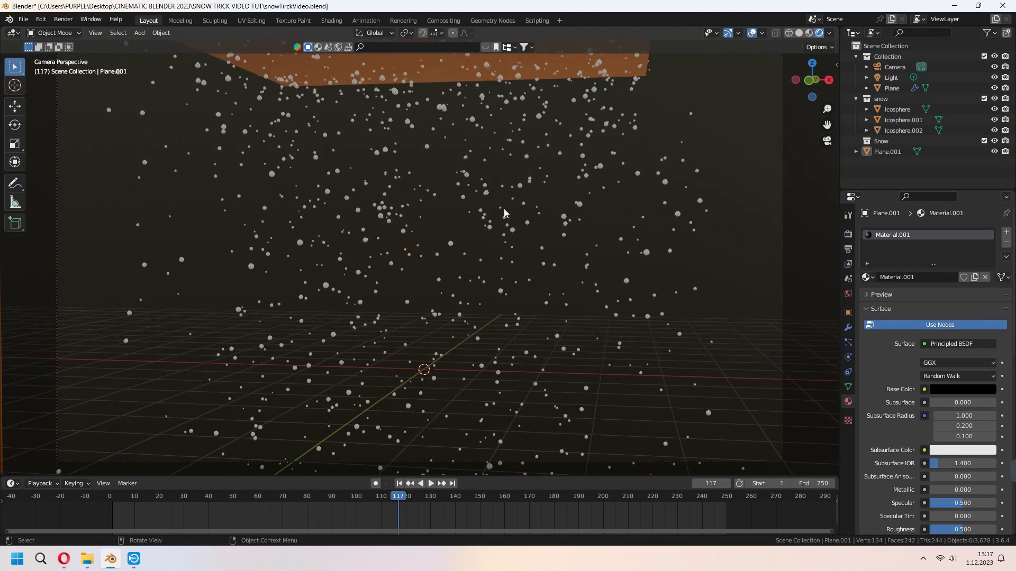
key(space)
key(space)
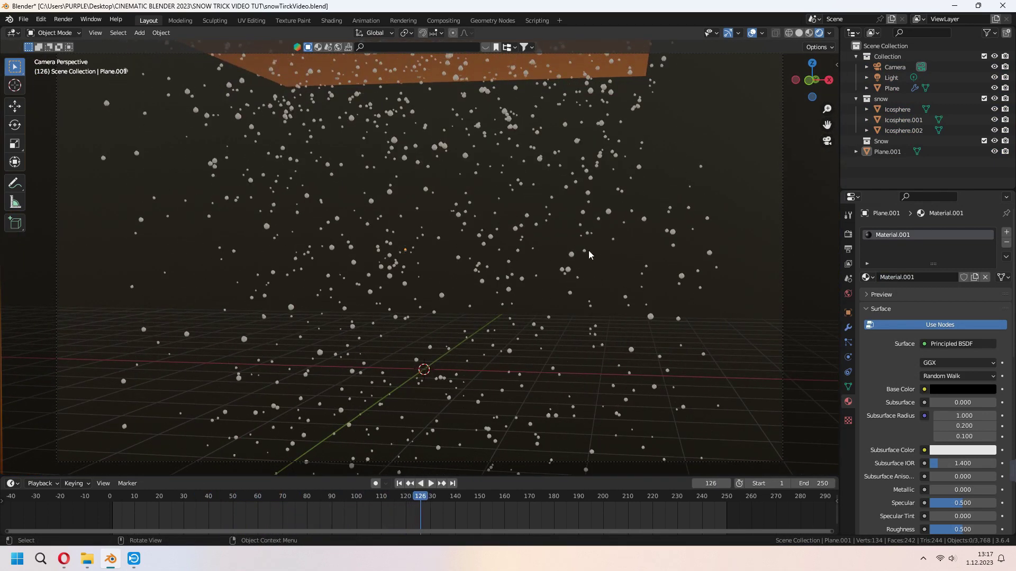
Set the emitter's particle render scale to 0.110 and scale randomness to 0.755, and play the animation
click(532, 71)
scroll(926, 428, down, 10)
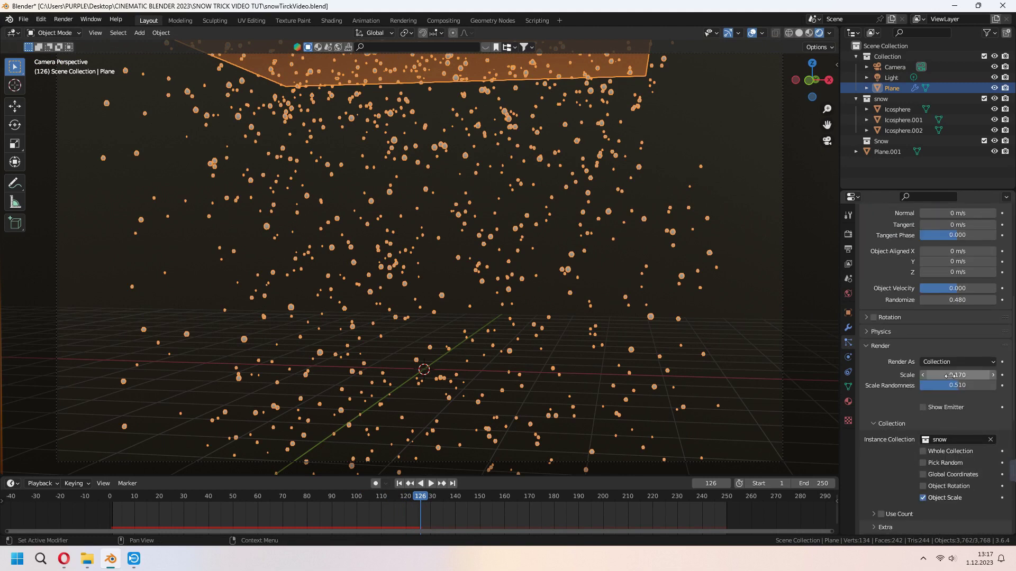
mouse_move(949, 376)
mouse_down()
mouse_move(993, 385)
mouse_move(957, 376)
mouse_up()
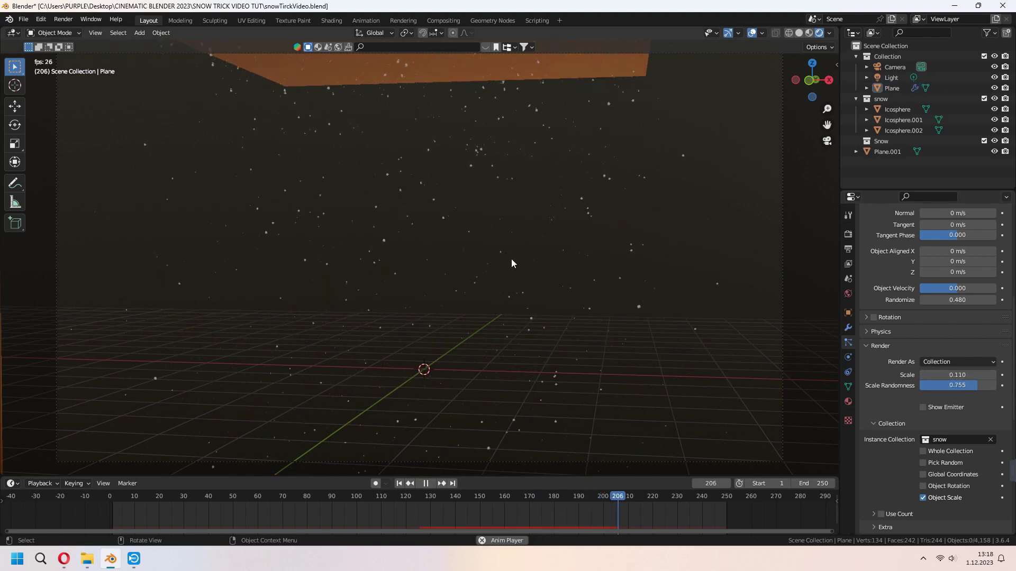
key(space)
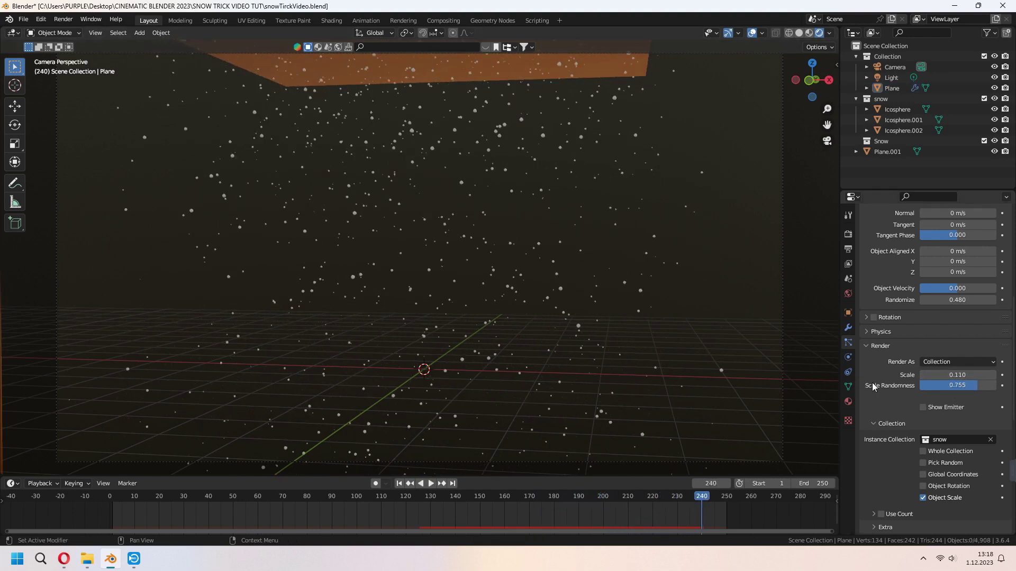
Enable Simple children on the snow particle system with a display amount and render amount of 5
scroll(873, 392, down, 7)
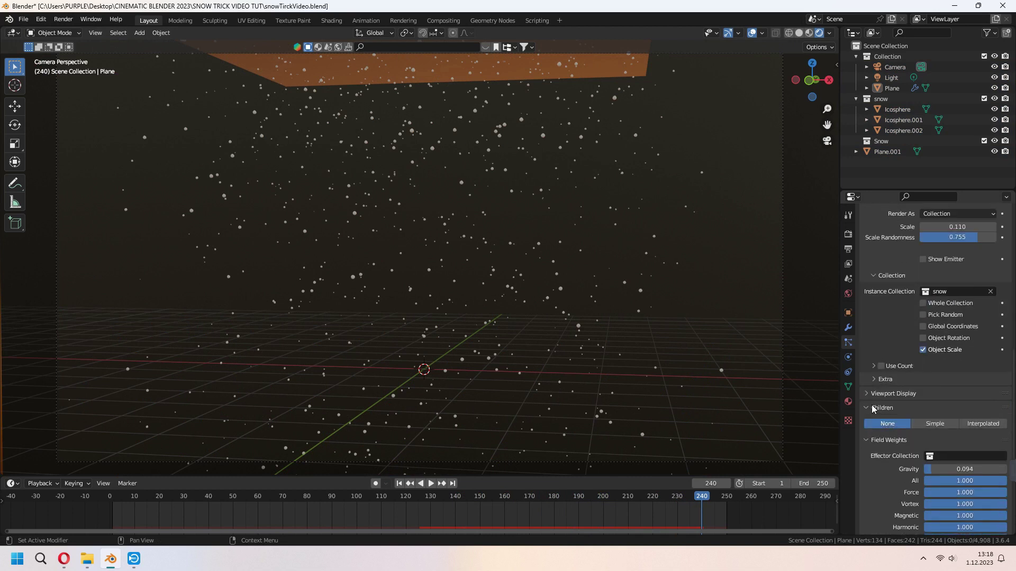
scroll(873, 408, down, 2)
click(936, 382)
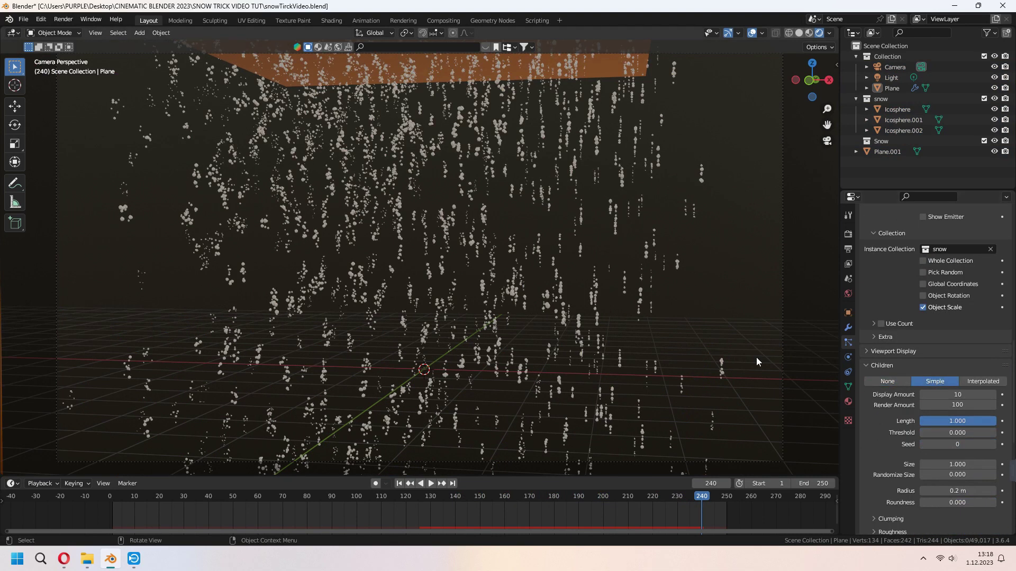
drag(959, 394, 960, 405)
text(5)
key(Return)
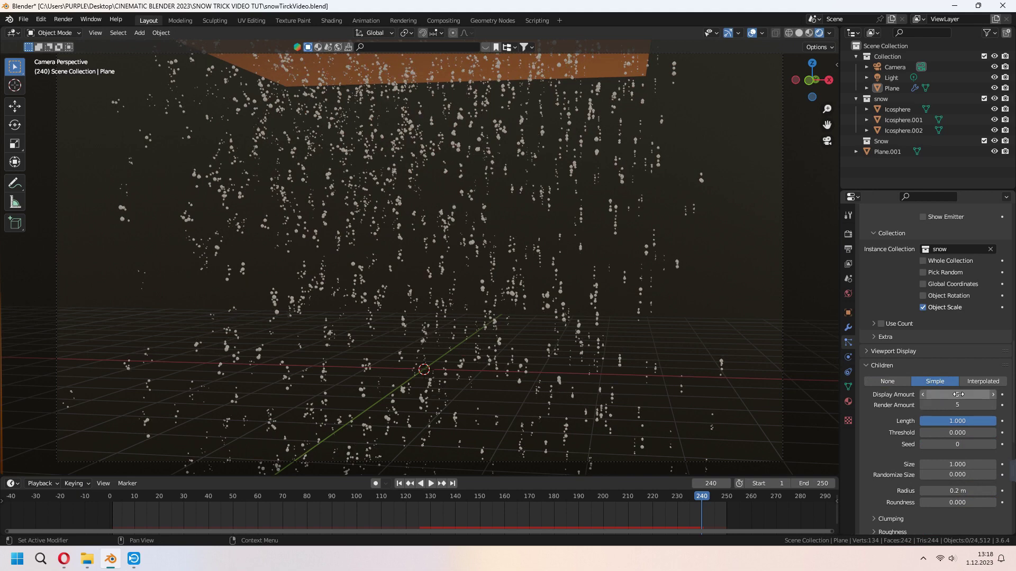
Play the animation with child particles and set the children type back to None
key(space)
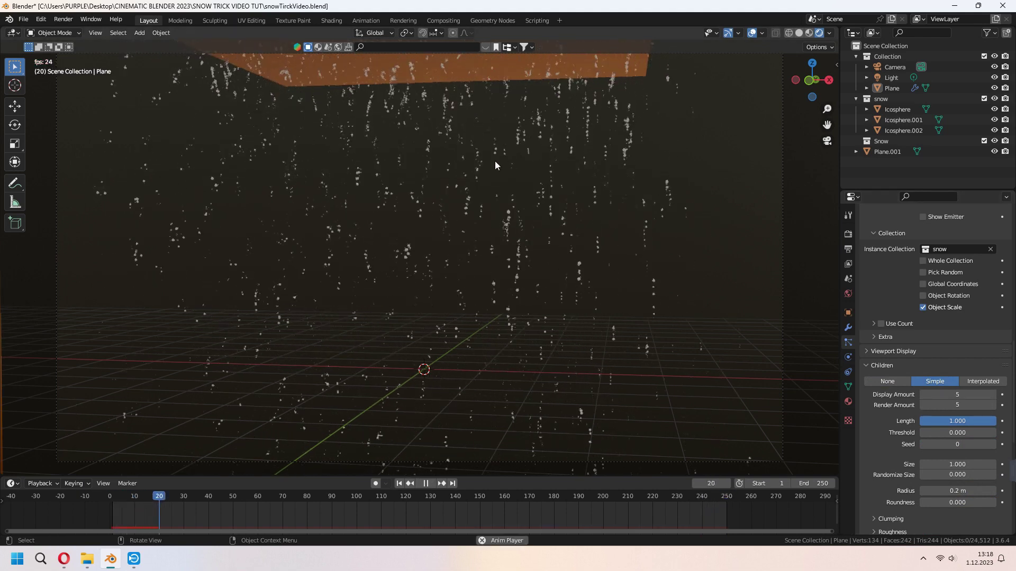
key(space)
click(432, 168)
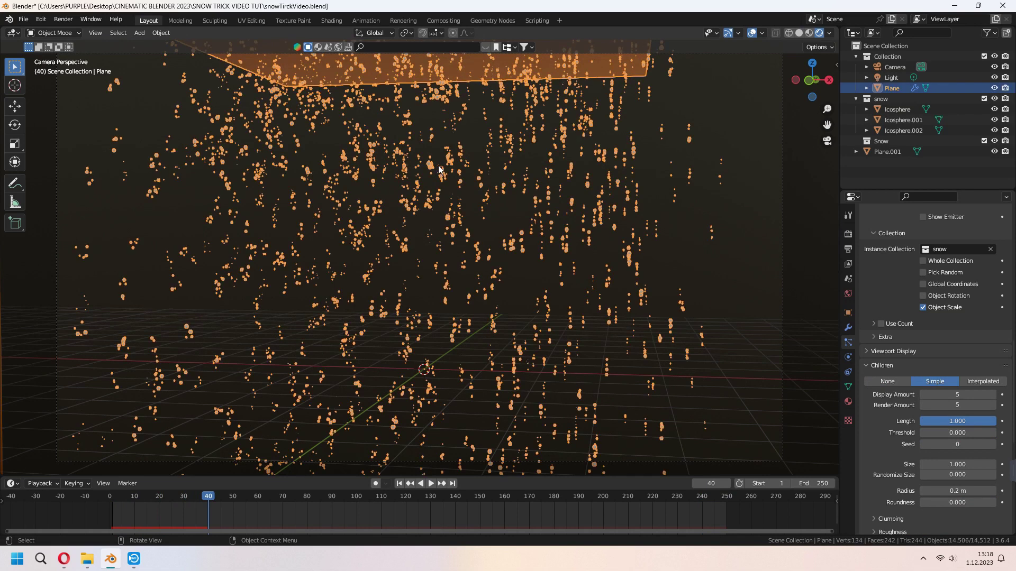
key(space)
key(space)
click(445, 212)
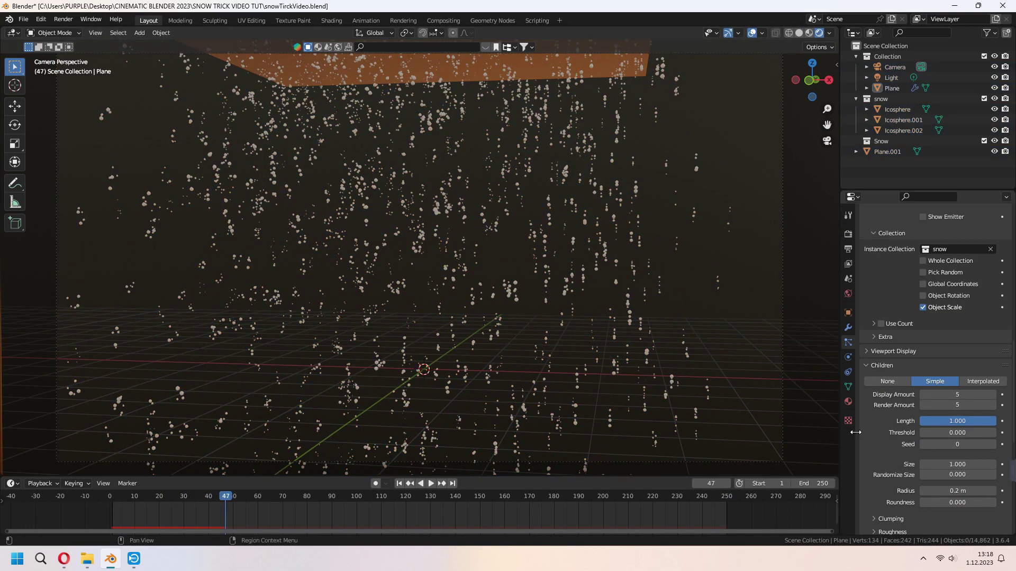
click(902, 382)
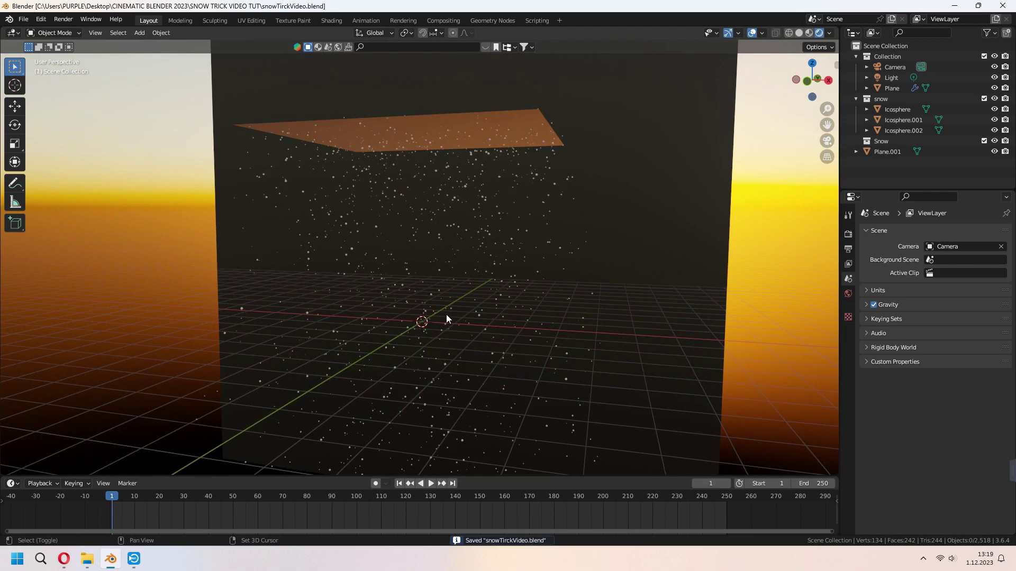
Add a Wind force field at the 3D cursor and rotate it -90 degrees about the global Y axis
key(shift+a)
mouse_move(447, 315)
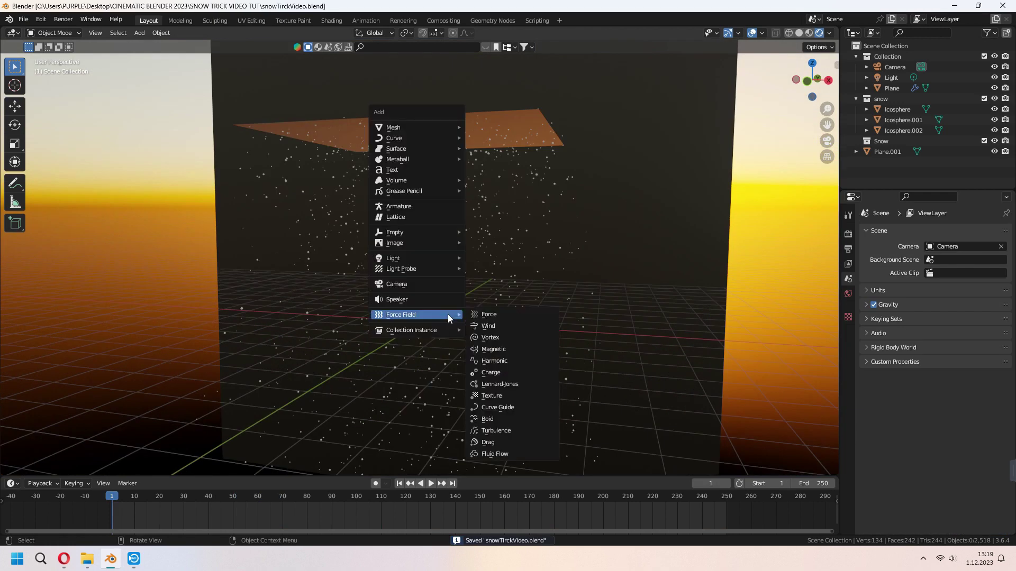
click(487, 325)
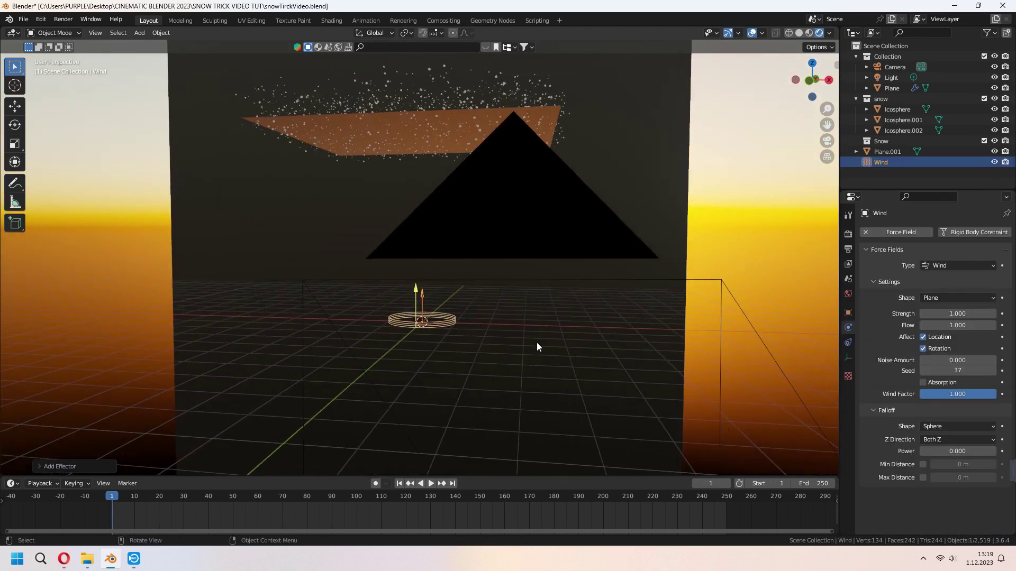
middle_drag(537, 342, 546, 355)
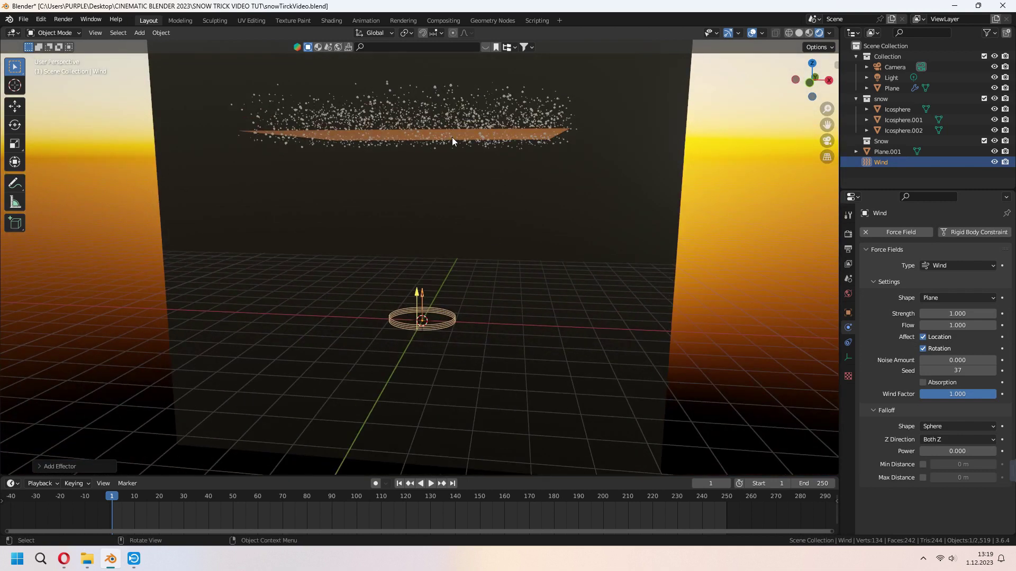
key(r)
text(y)
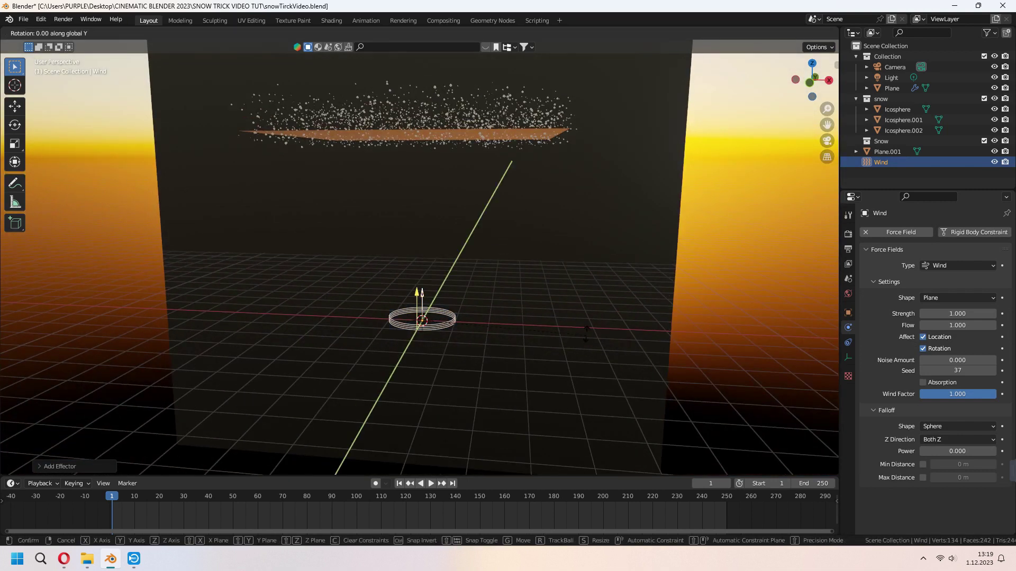
text(90)
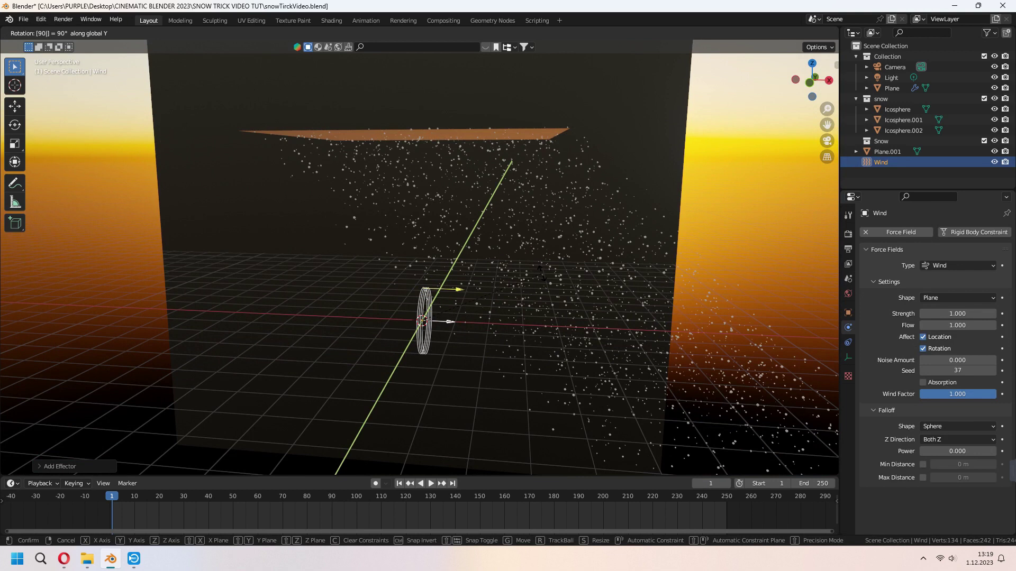
key(Return)
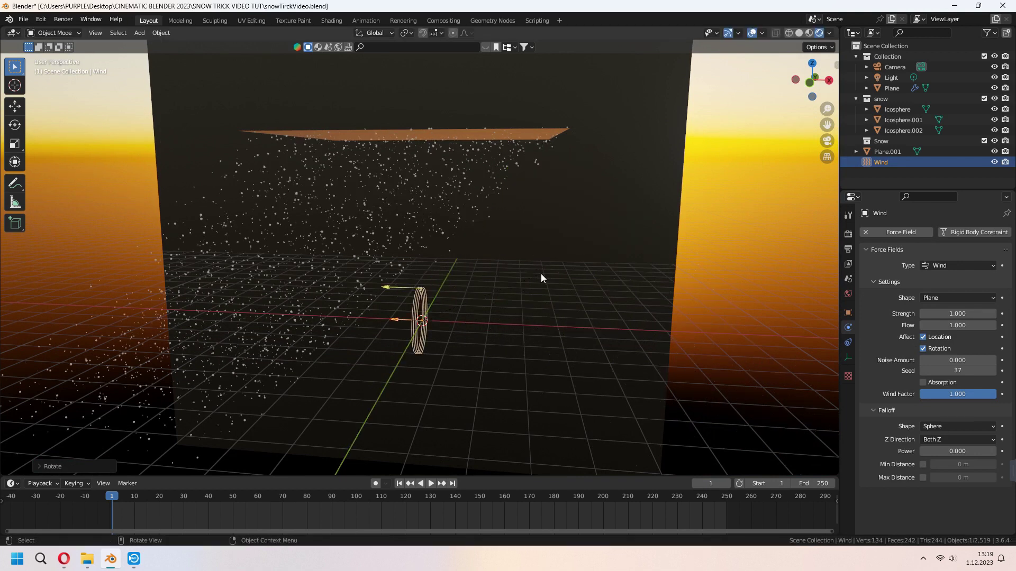
In camera view, move the wind along positive X and raise it along Z beside the snowfall, and play the animation
key(KP_0)
key(g)
key(x)
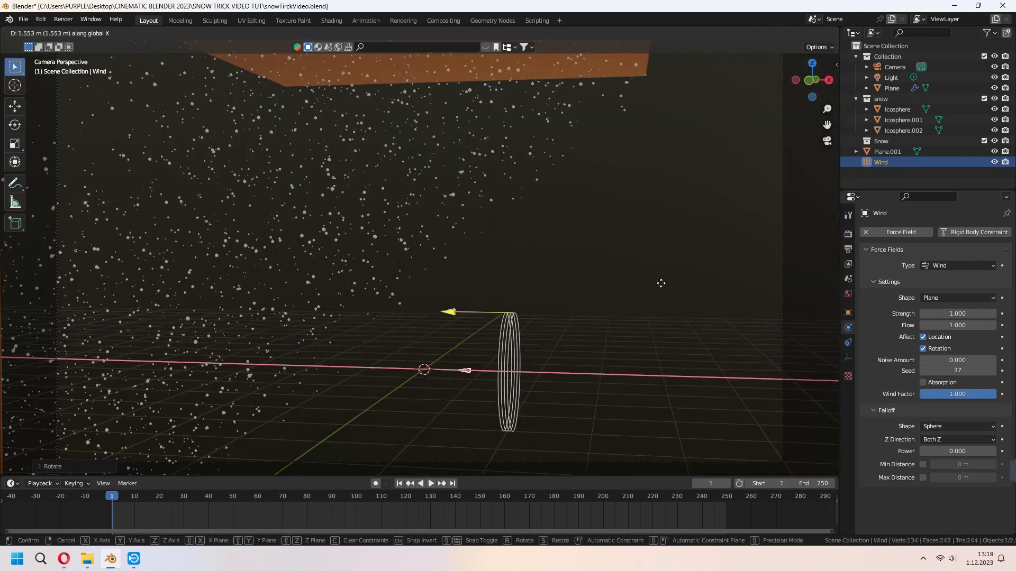
key(z)
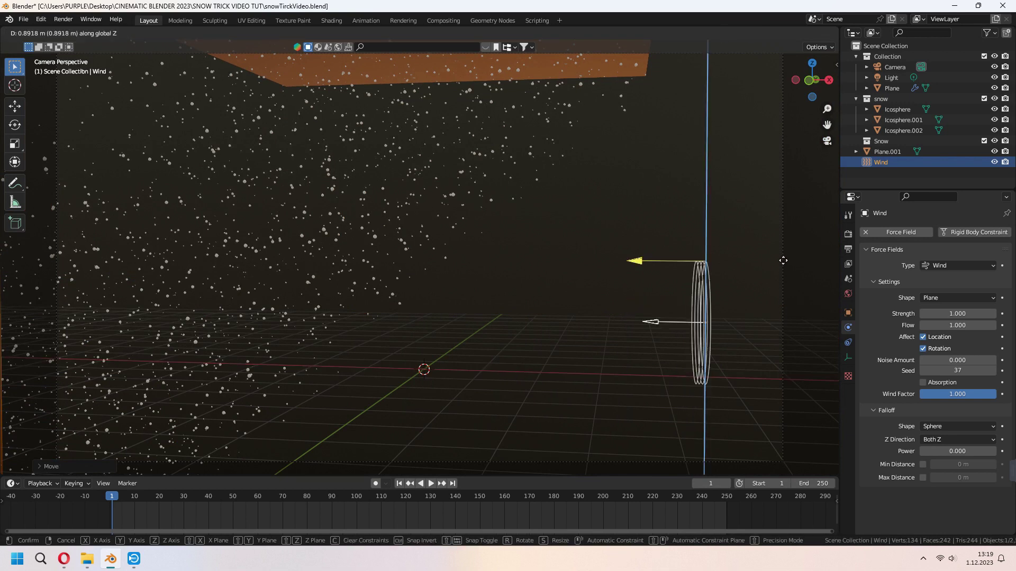
click(780, 195)
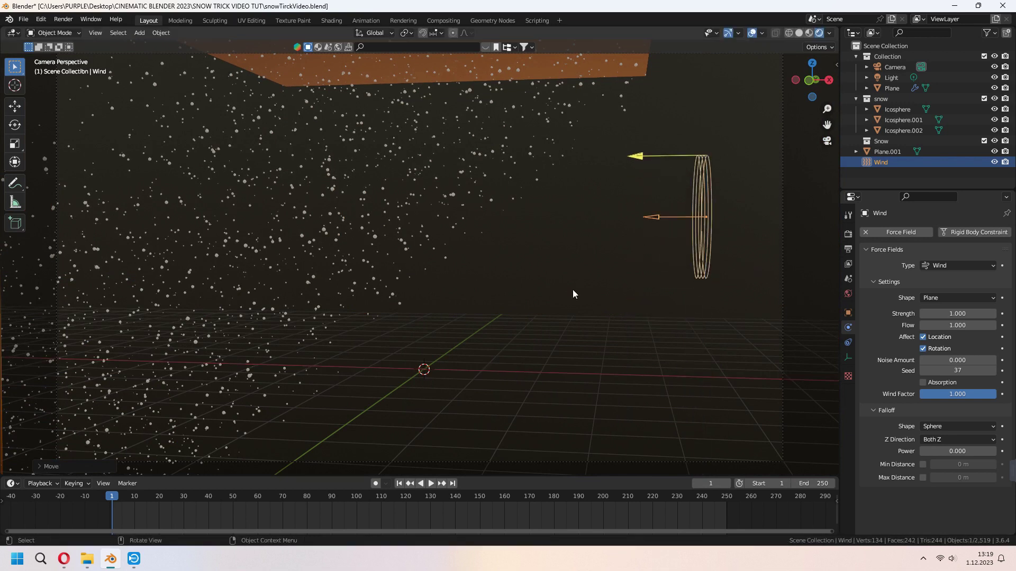
key(space)
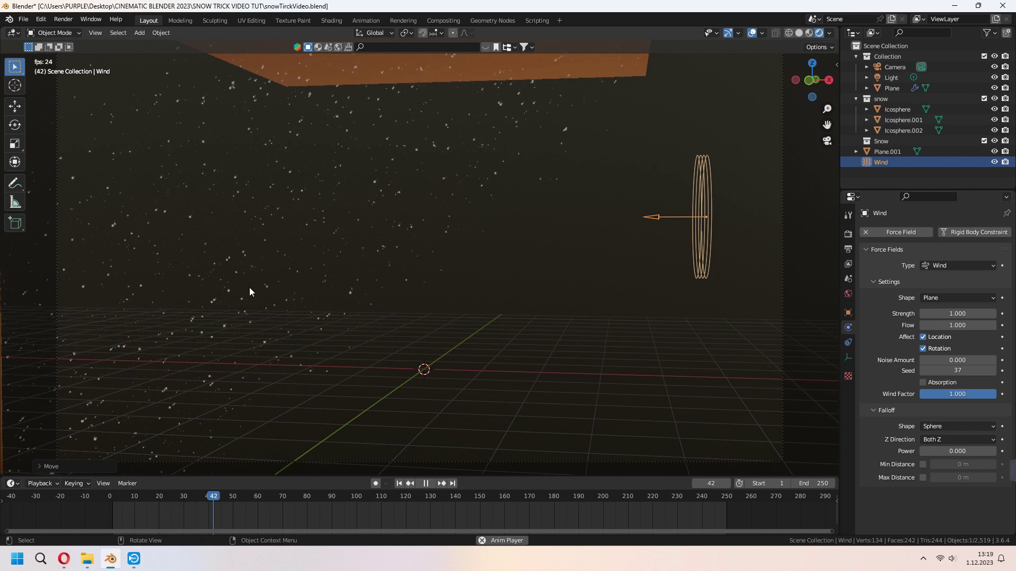
key(space)
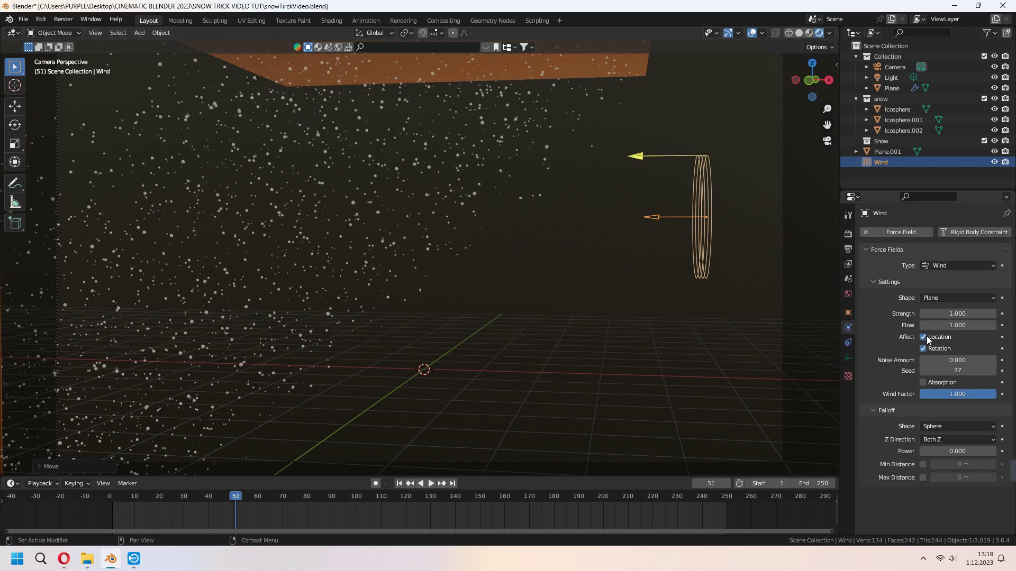
Set the wind's strength to 8 and play the animation
click(952, 313)
text(8)
key(Return)
key(space)
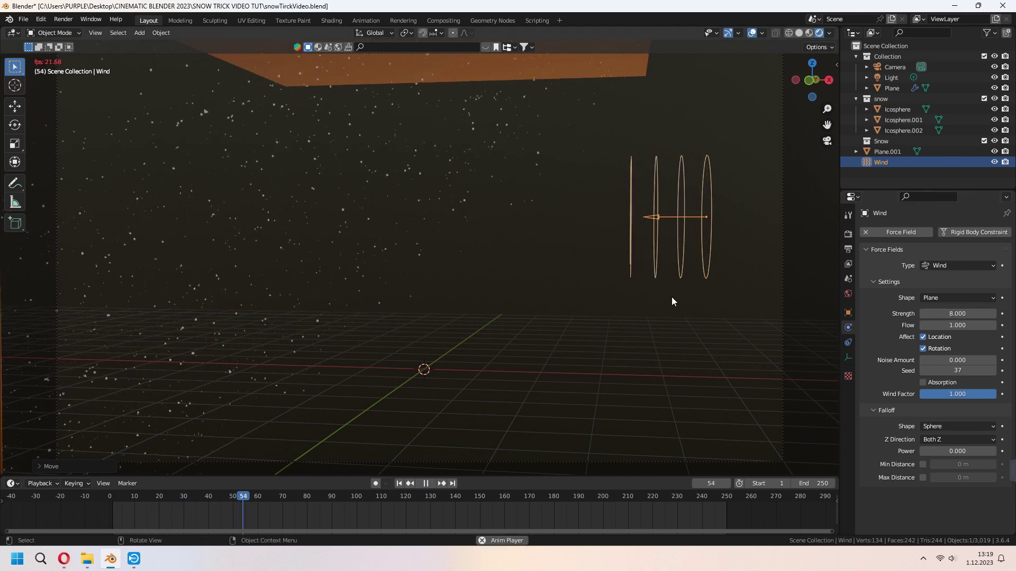
key(space)
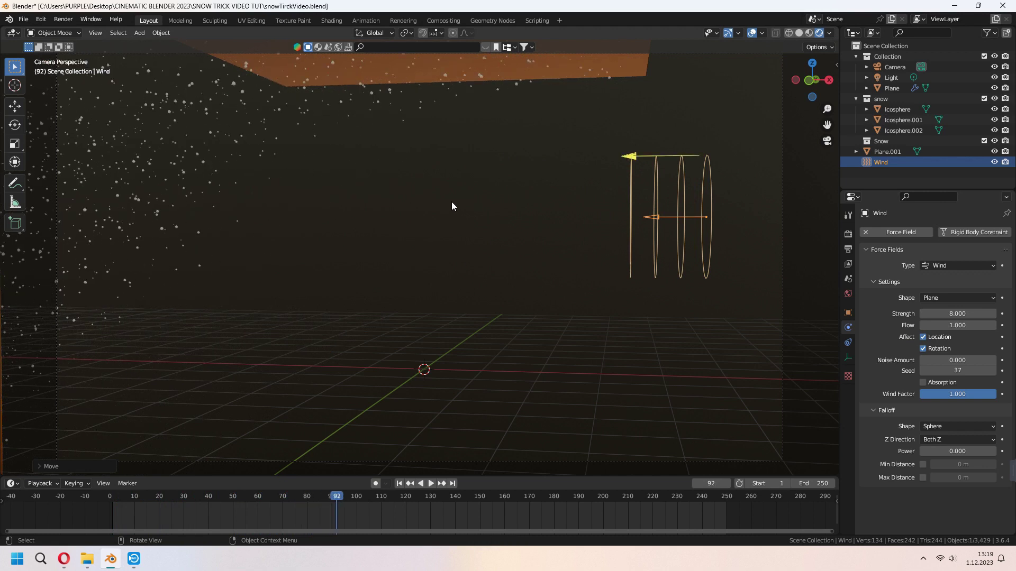
Raise the wind to the emitter's height, tilt it diagonally downward in front view, and play the animation
key(g)
key(z)
click(758, 255)
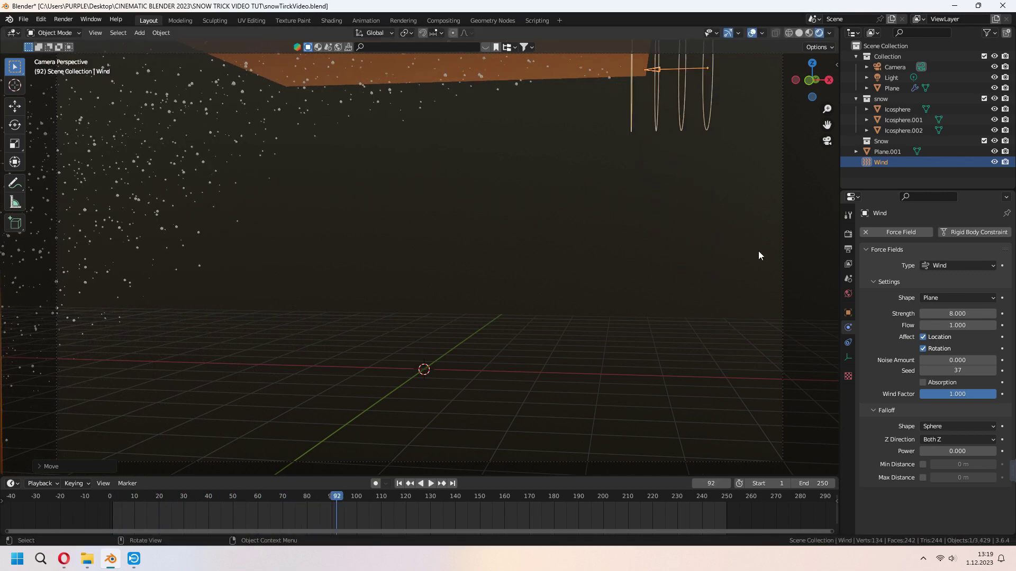
key(KP_1)
key(r)
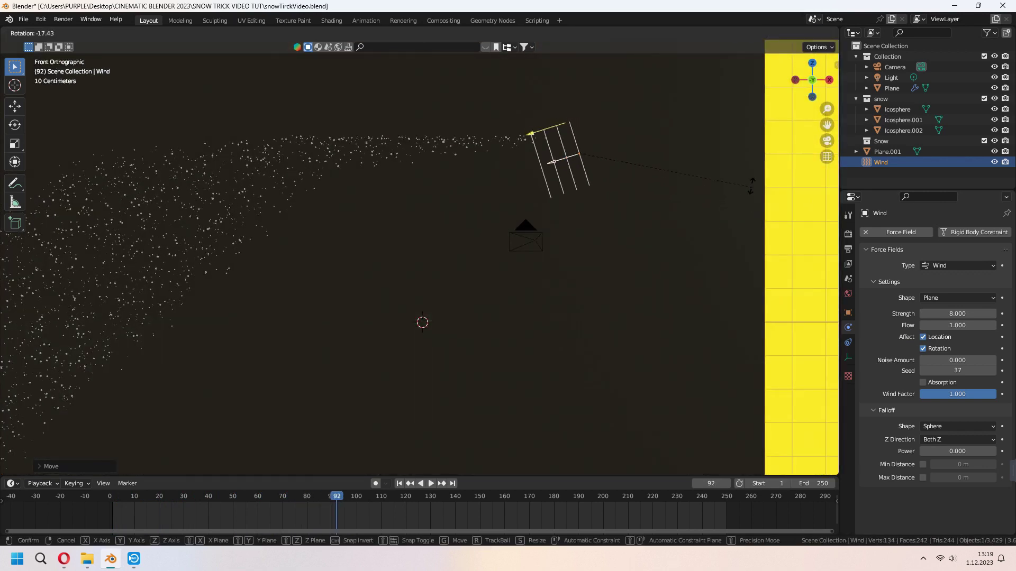
click(718, 89)
key(space)
key(KP_0)
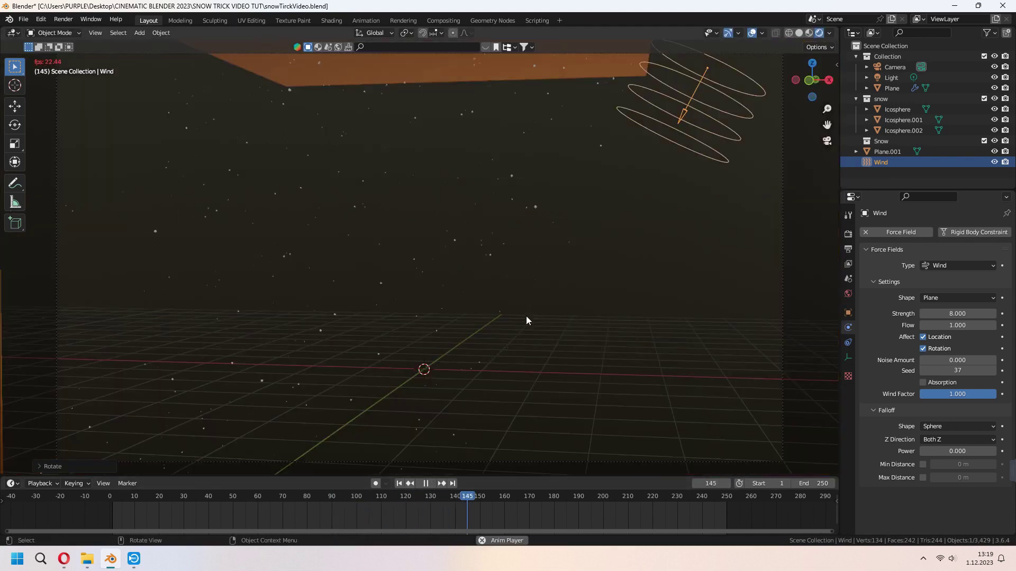
key(space)
Adjust the wind's height along the Z axis and play the animation to check the snow's drift
middle_drag(550, 159, 382, 341)
key(g)
key(z)
click(555, 119)
key(space)
key(space)
key(space)
key(space)
Rotate the wind in the right side view so it points straight down from that side, and return to camera view
key(KP_1)
key(KP_3)
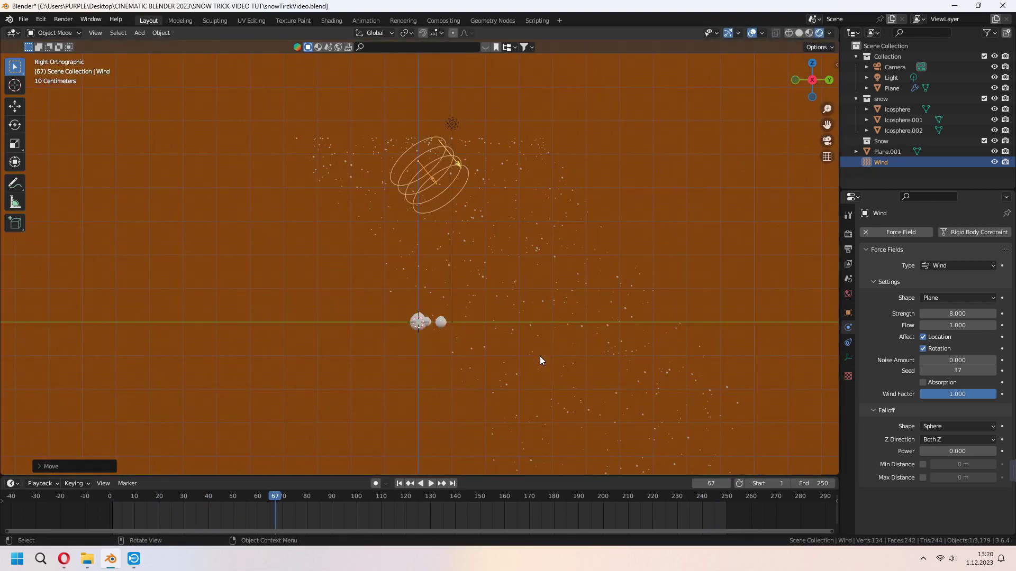
key(r)
click(440, 402)
key(KP_0)
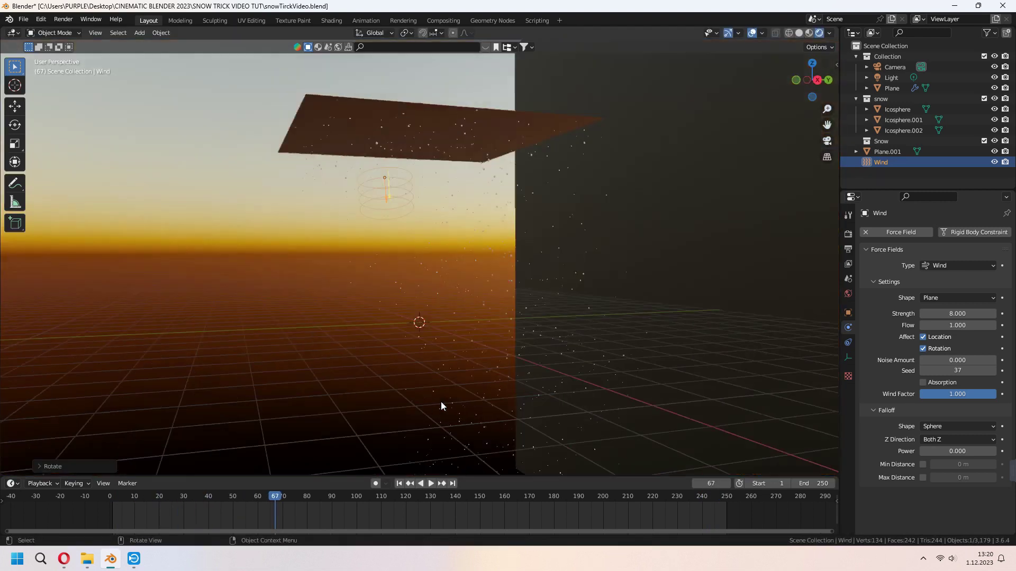
Rotate the wind in camera view so it points steeply downward with a slight tilt
key(r)
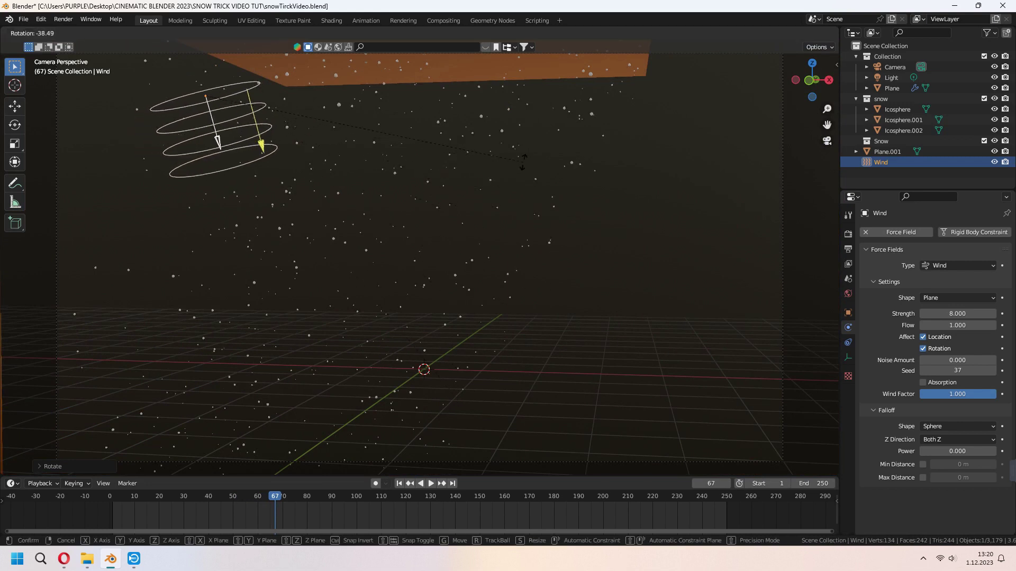
click(512, 139)
middle_drag(353, 241, 475, 294)
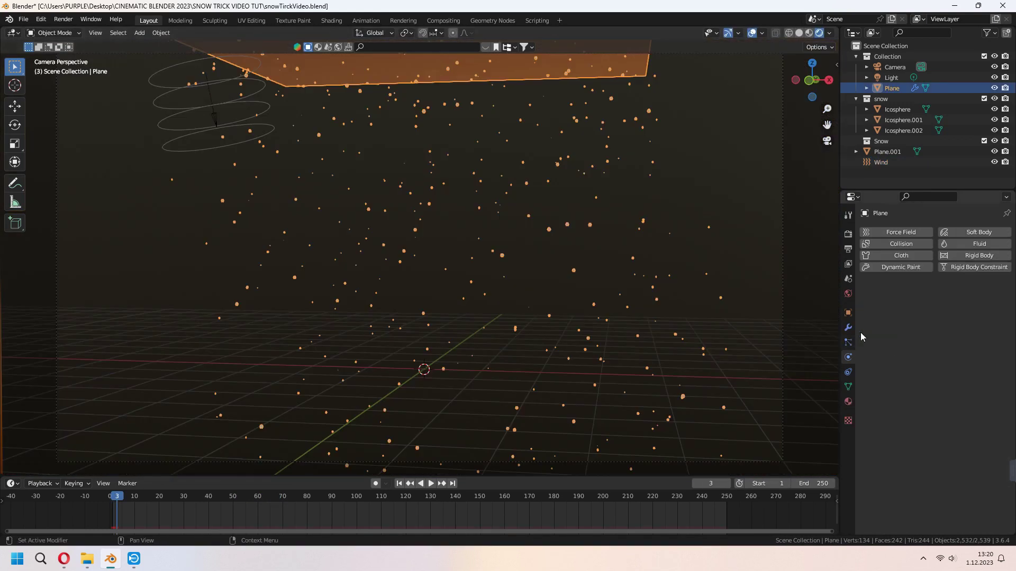
Set the number of particles emitted by the snow emitter plane to 10000
click(848, 342)
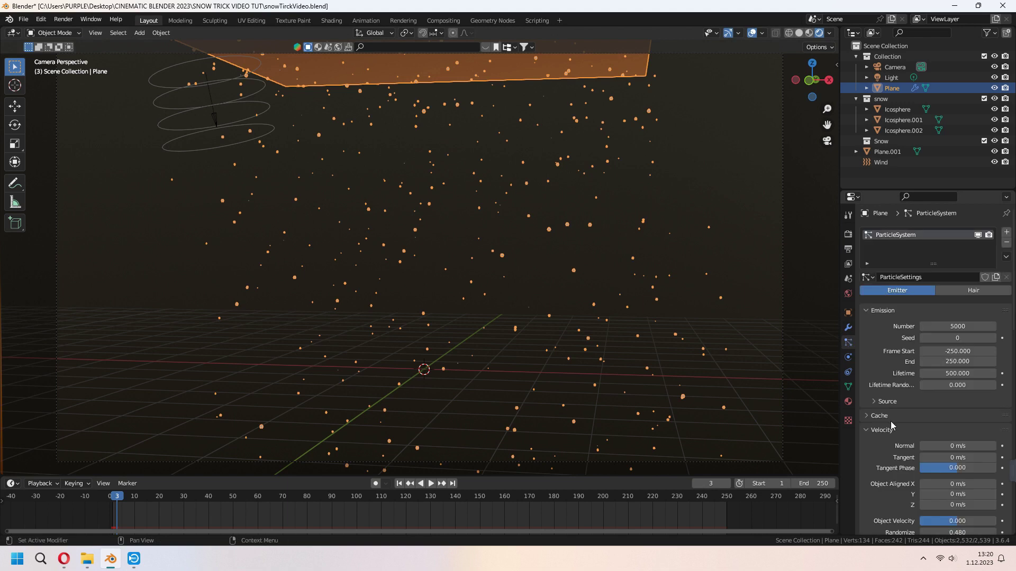
scroll(891, 426, down, 1)
drag(956, 304, 988, 305)
click(955, 305)
text(600)
key(Return)
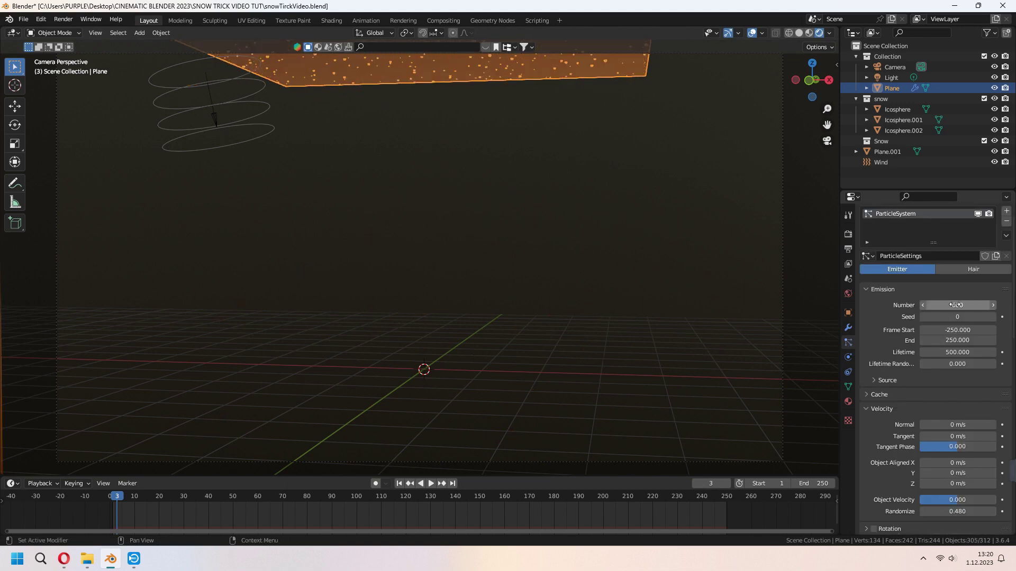
click(957, 305)
text(10000)
key(Return)
Play the animation to check the snowfall, replay it from the first frame, and deselect everything
key(space)
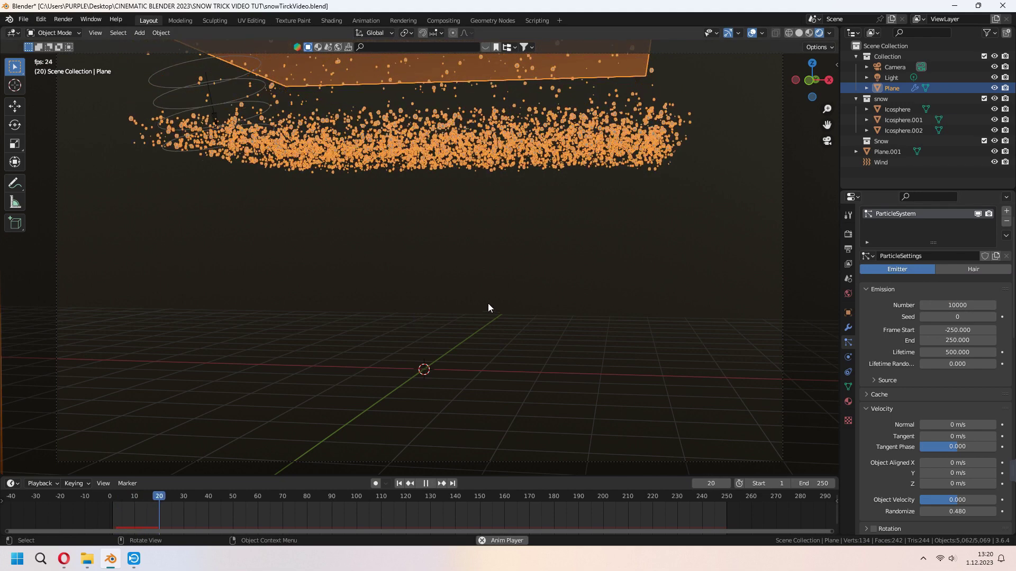
key(space)
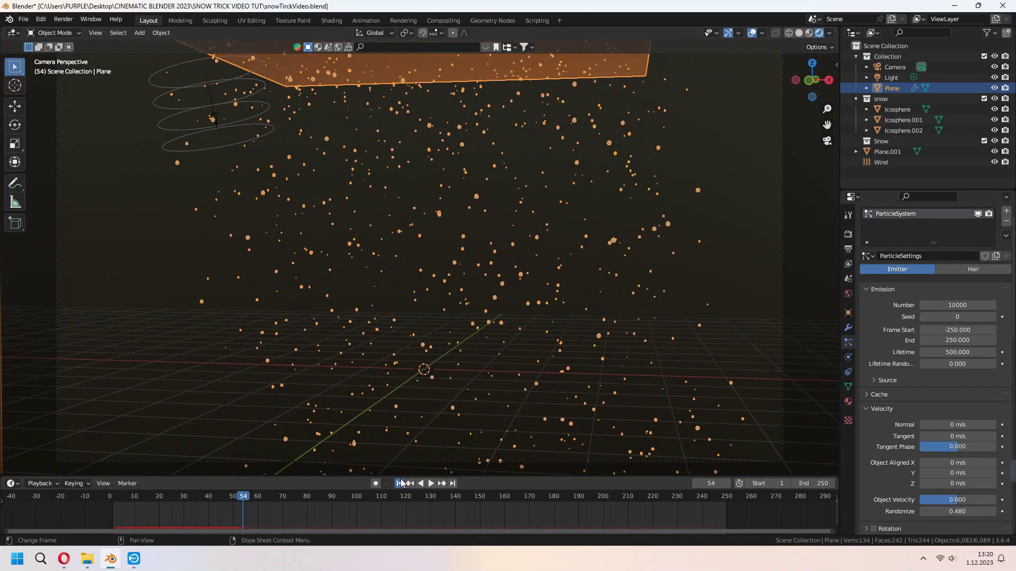
click(399, 483)
key(space)
key(a)
key(a)
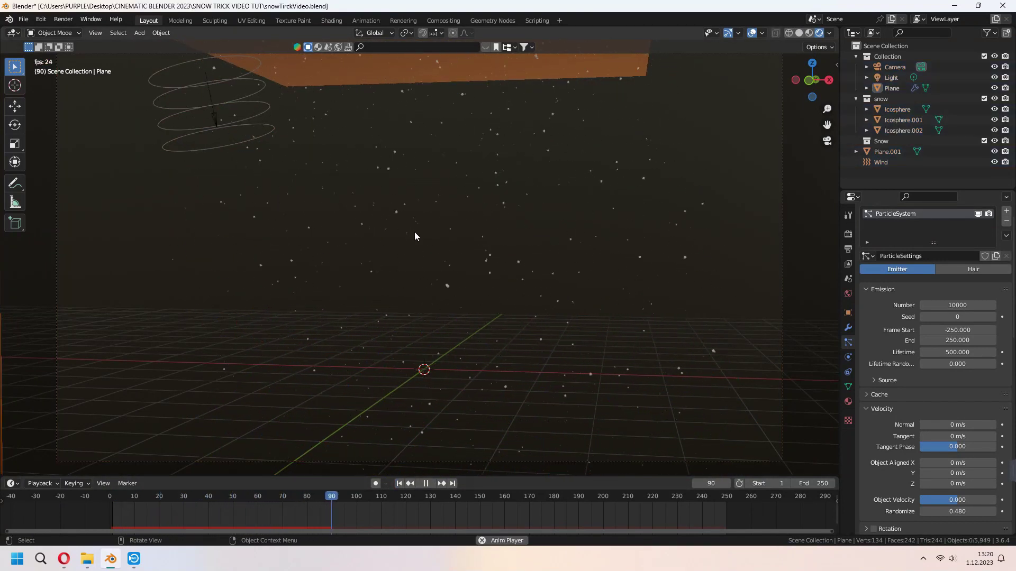
Render the current frame as an image and examine the snowflakes in the result
click(63, 19)
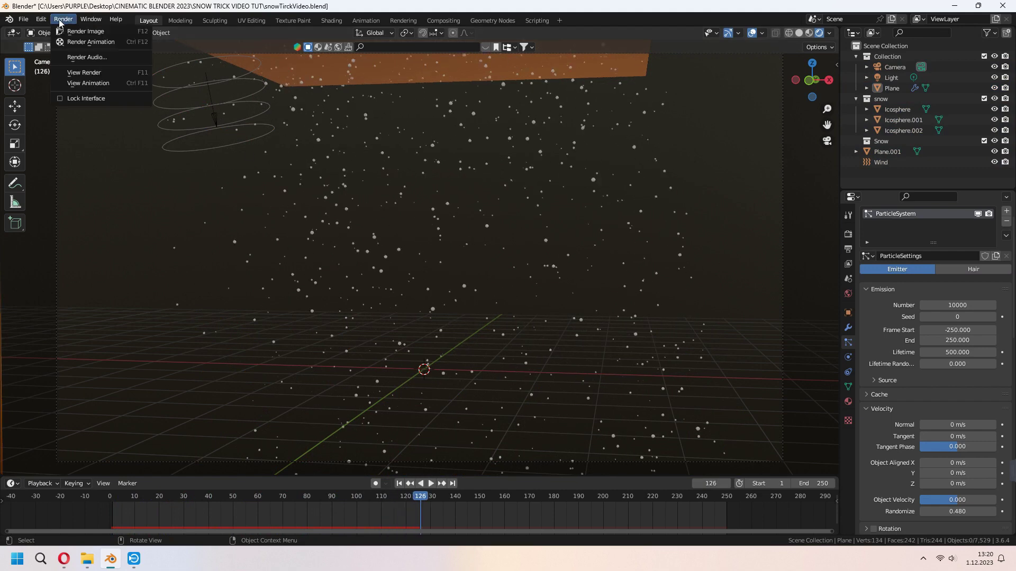
click(79, 31)
scroll(432, 352, down, 1)
scroll(432, 351, up, 1)
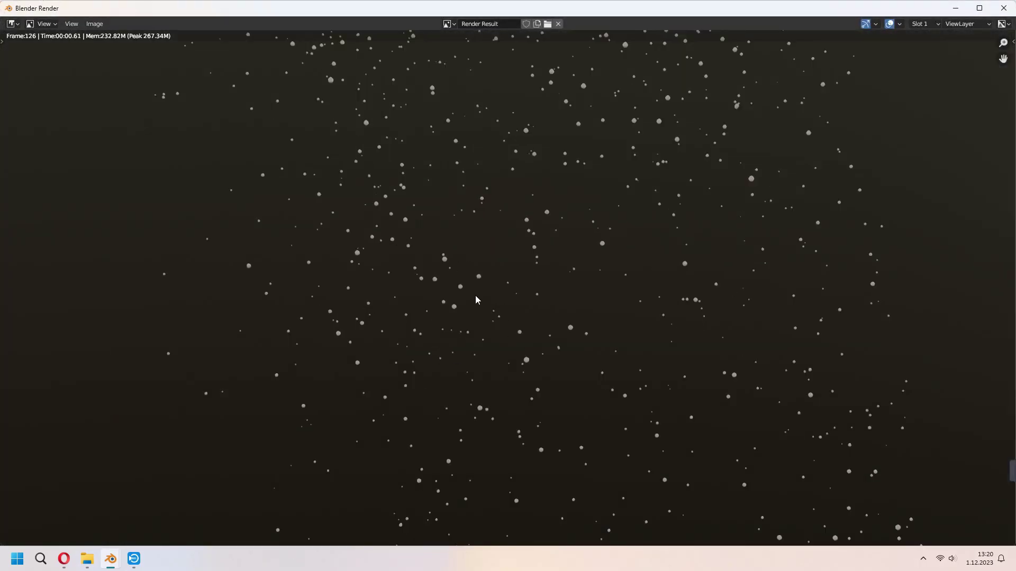
scroll(466, 278, down, 2)
scroll(466, 278, up, 2)
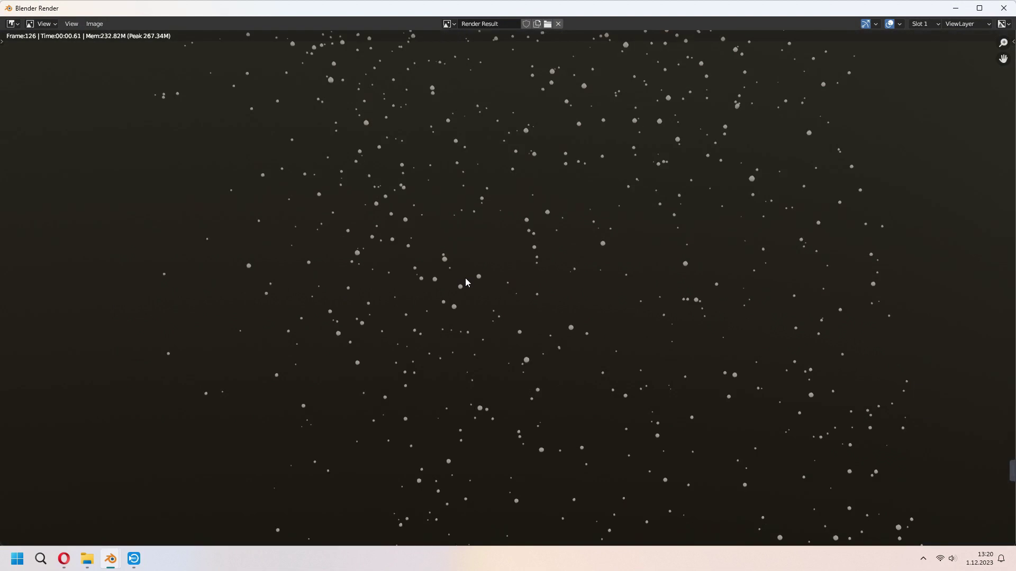